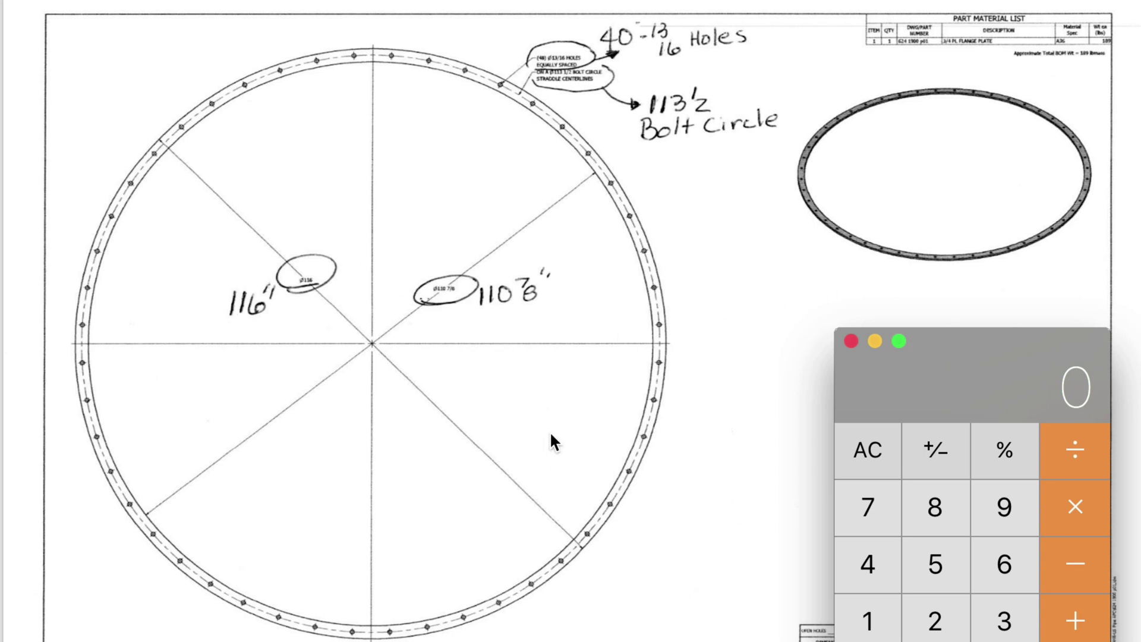
- Compute (116 − 110.875) ÷ 2 in Calculator to get the 2.5625 flange width
{"action": "type", "text": "116"}
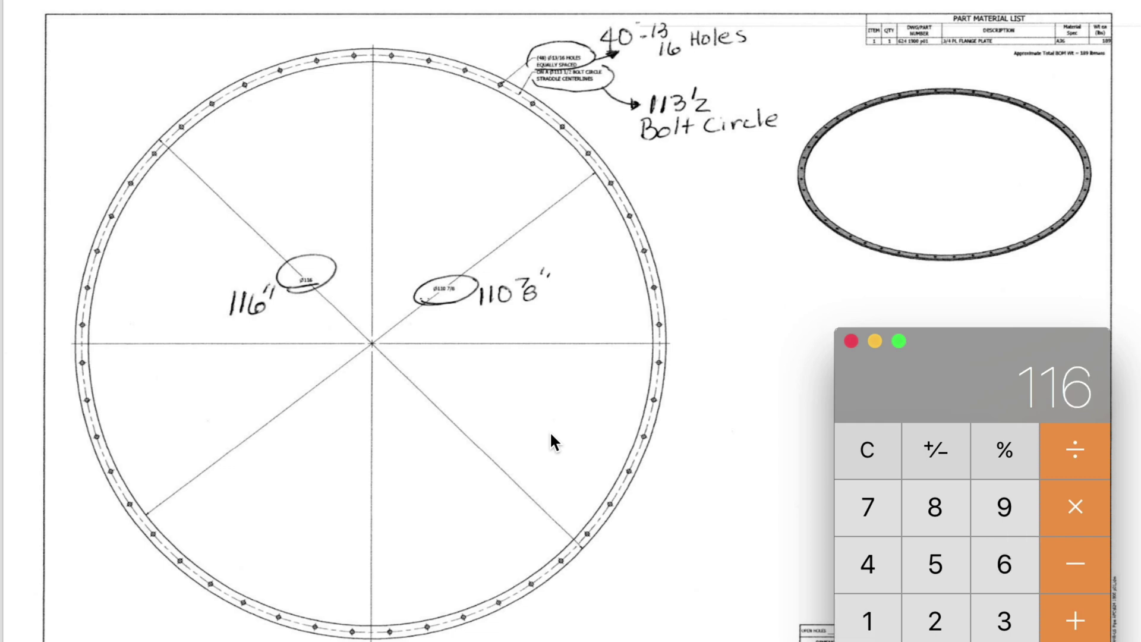
{"action": "key", "text": "minus"}
{"action": "type", "text": "110"}
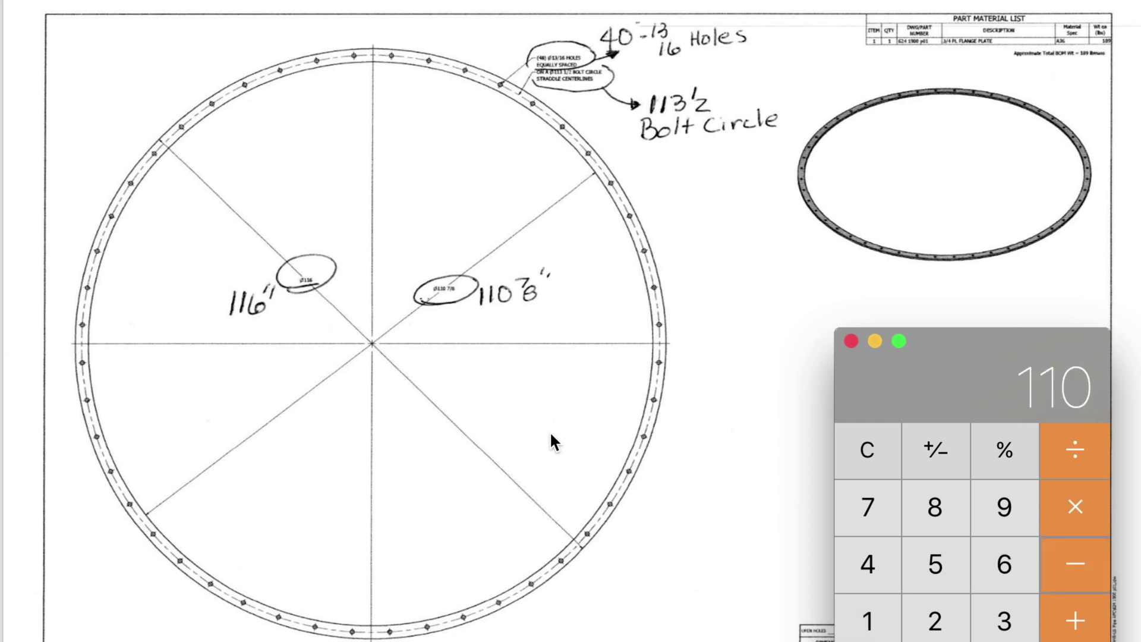
{"action": "type", "text": ".875"}
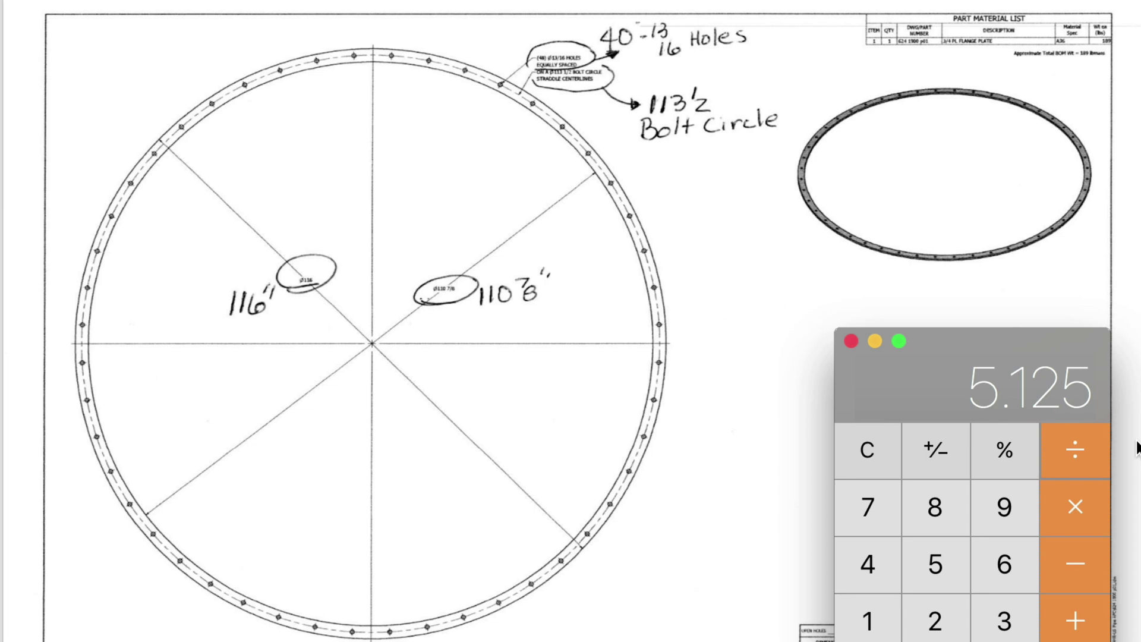
{"action": "key", "text": "slash"}
{"action": "key", "text": "2"}
{"action": "key", "text": "Return"}
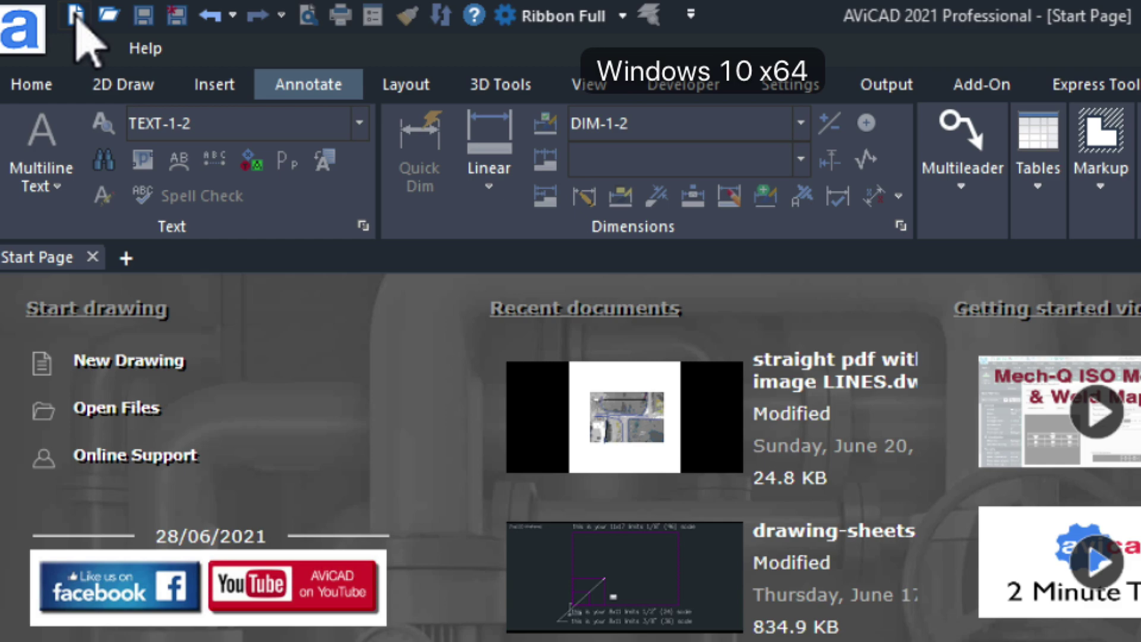
- Create Drawing2 from drawing-sheets.dwt and zoom into its layout sheet with the PLAN VIEW title block
{"action": "left_click", "coordinate": [75, 14]}
{"action": "left_click", "coordinate": [376, 600]}
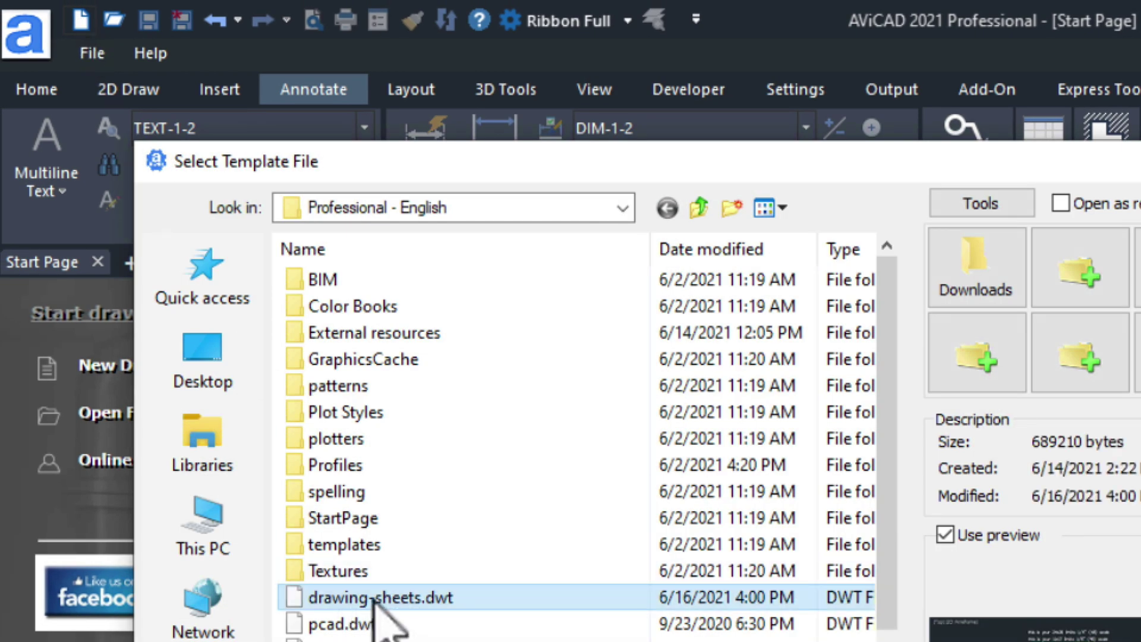
{"action": "double_click", "coordinate": [375, 599]}
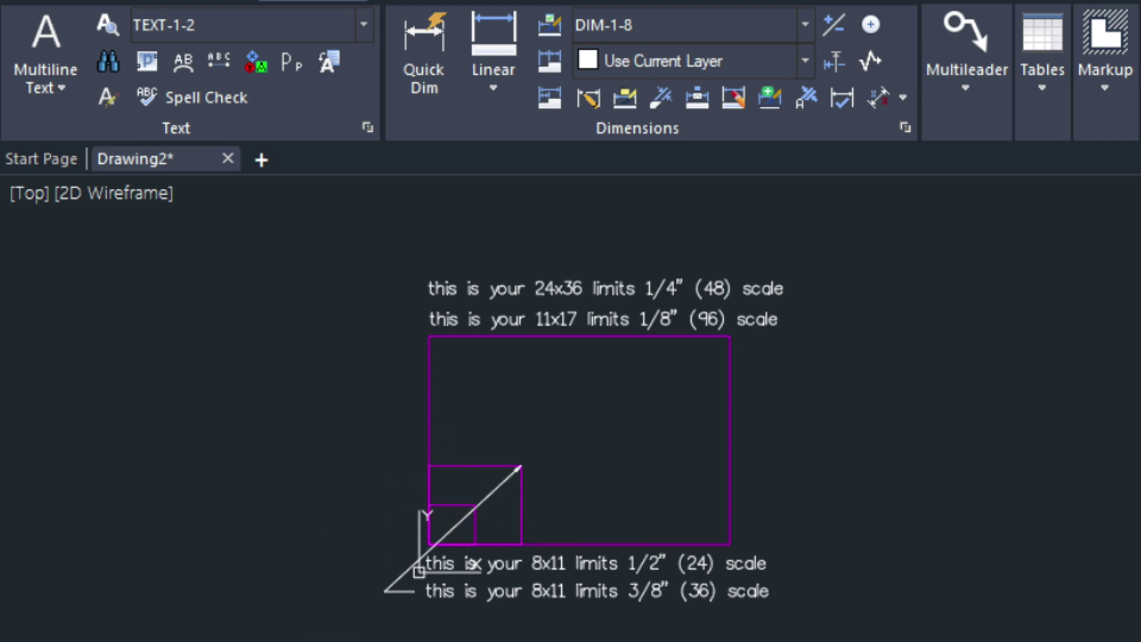
{"action": "key", "text": "ctrl+Page_Down"}
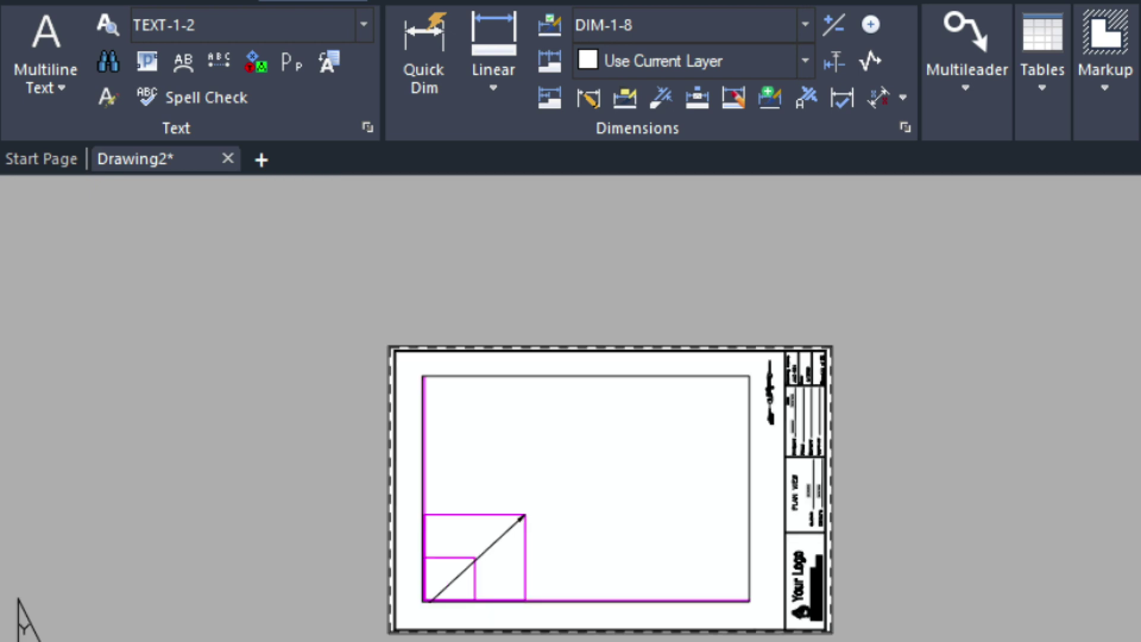
{"action": "scroll", "coordinate": [515, 509], "scroll_direction": "up", "scroll_amount": 2}
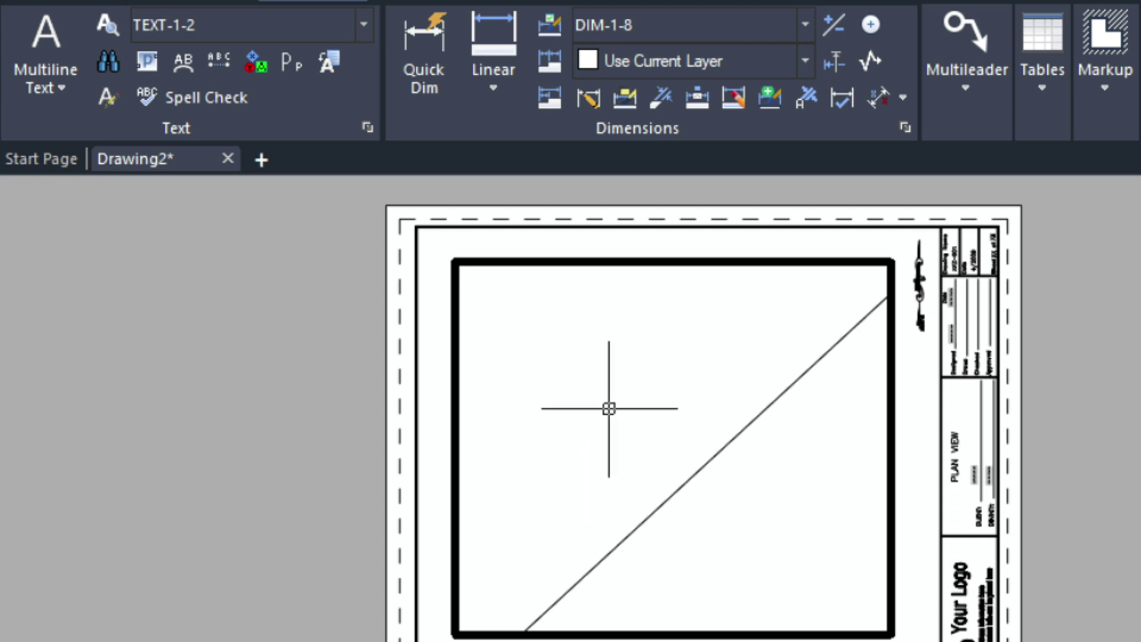
- Return to model space and select DIM-1-2 as dimension style and TEXT-1-2 as text style
{"action": "left_click", "coordinate": [229, 639]}
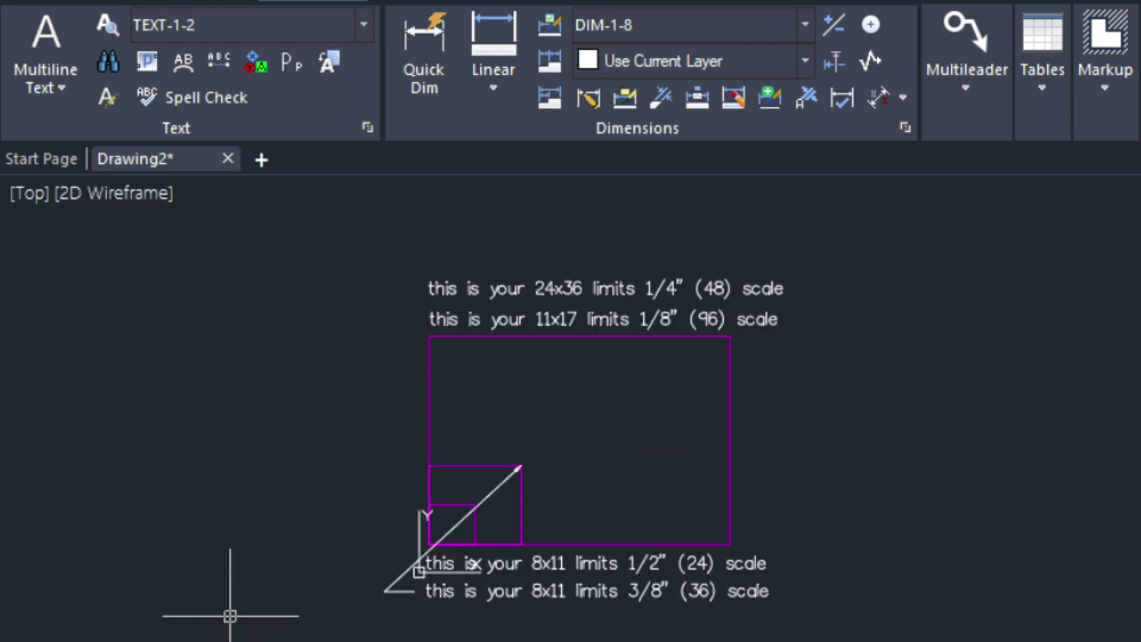
{"action": "scroll", "coordinate": [380, 523], "scroll_direction": "up", "scroll_amount": 6}
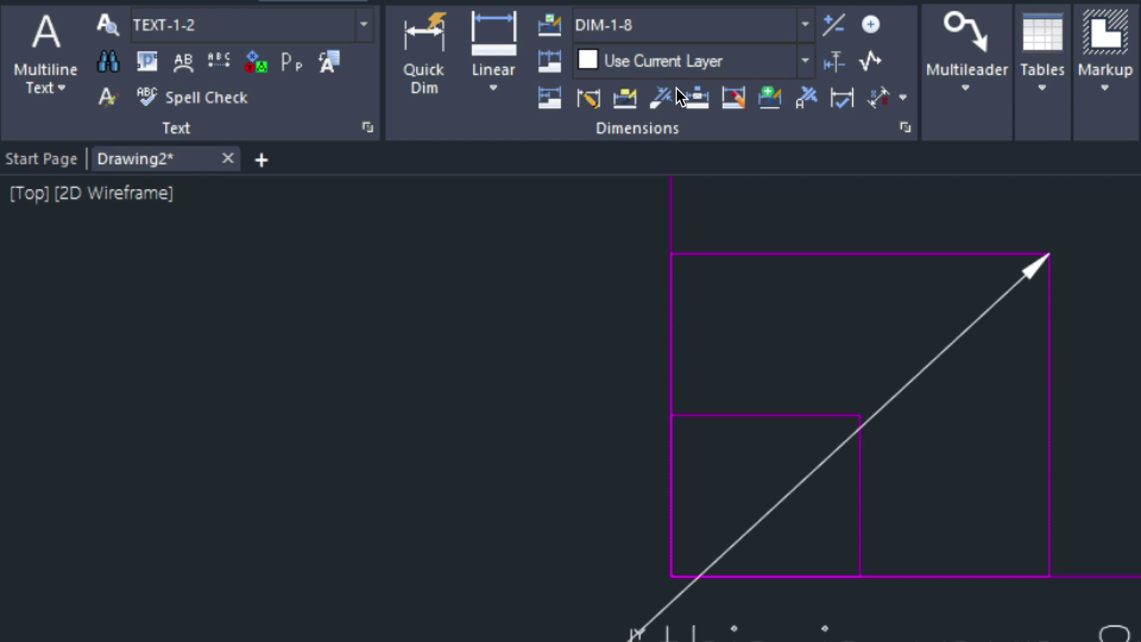
{"action": "left_click", "coordinate": [805, 25]}
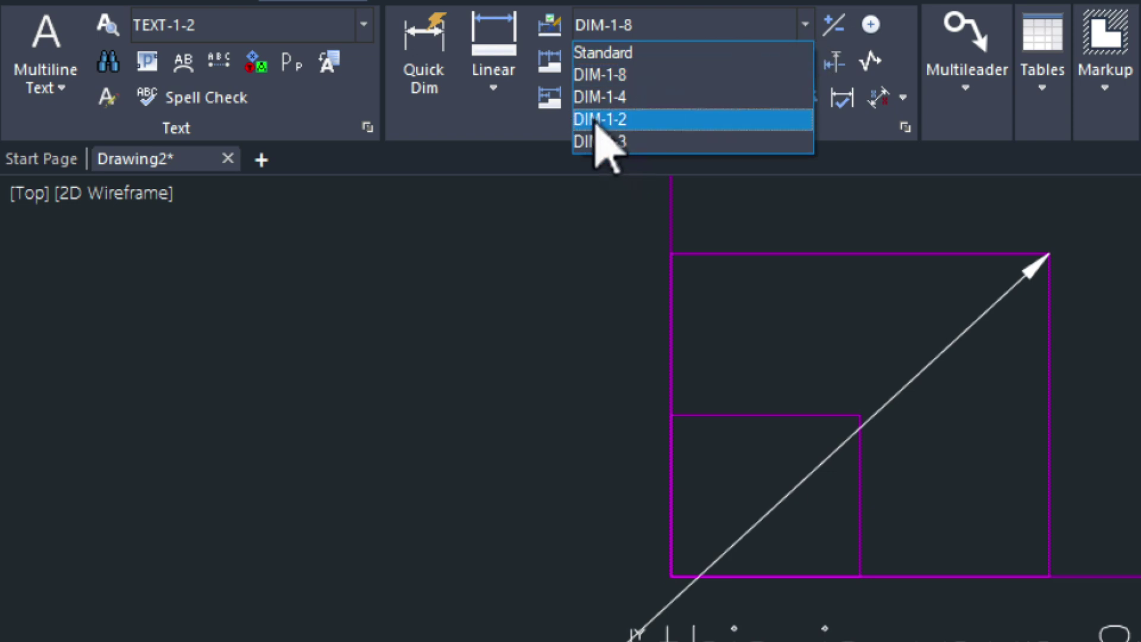
{"action": "left_click", "coordinate": [638, 121]}
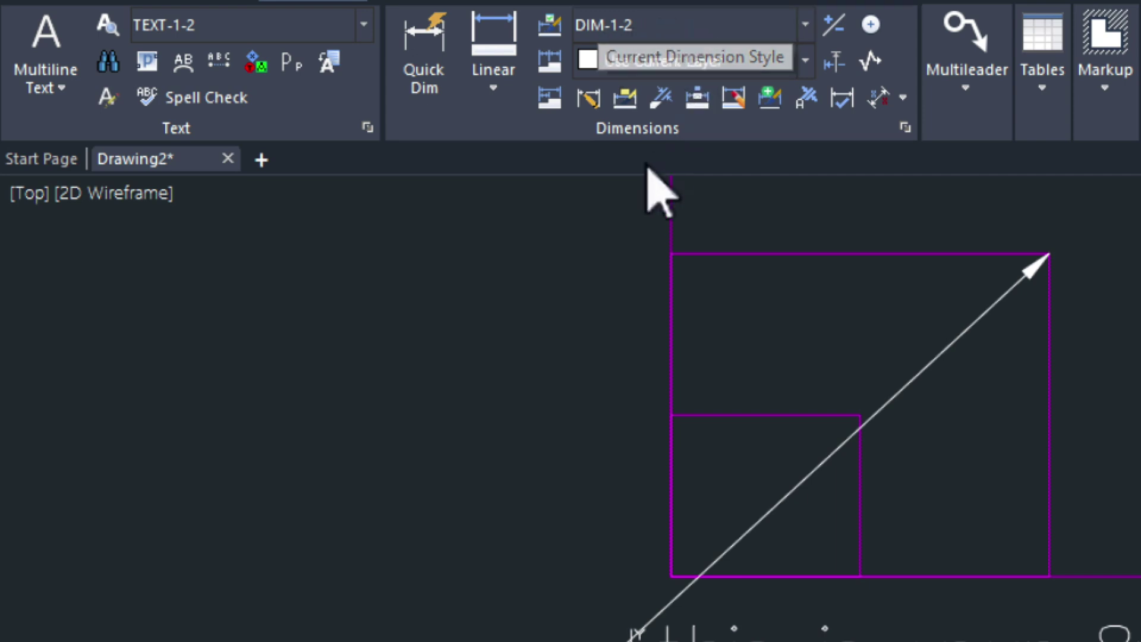
{"action": "left_click", "coordinate": [224, 24]}
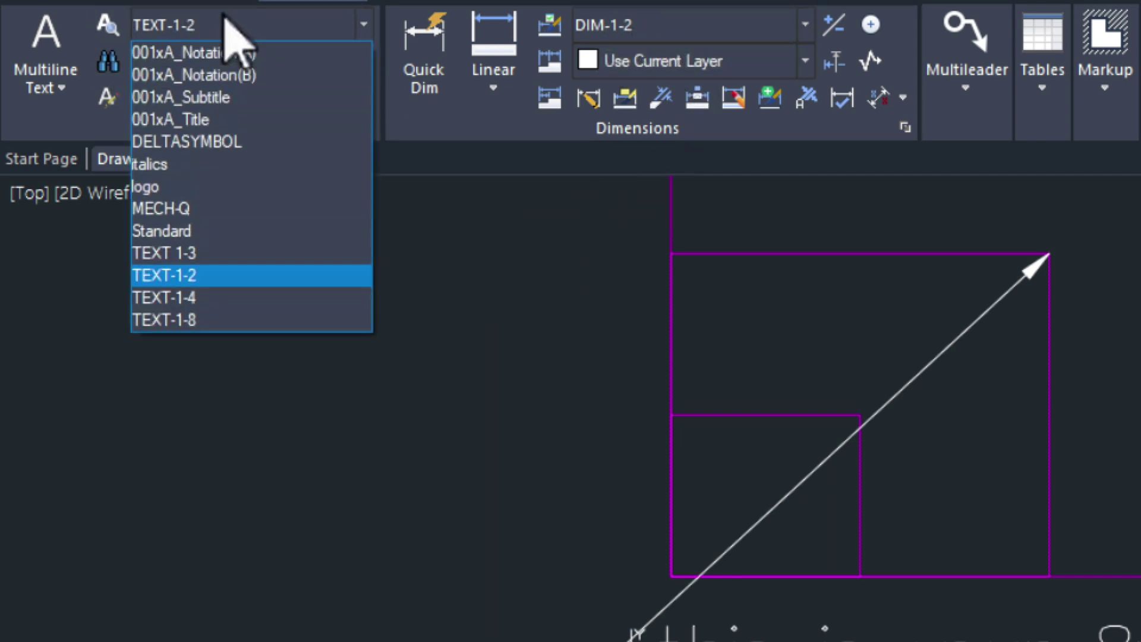
{"action": "left_click", "coordinate": [187, 275]}
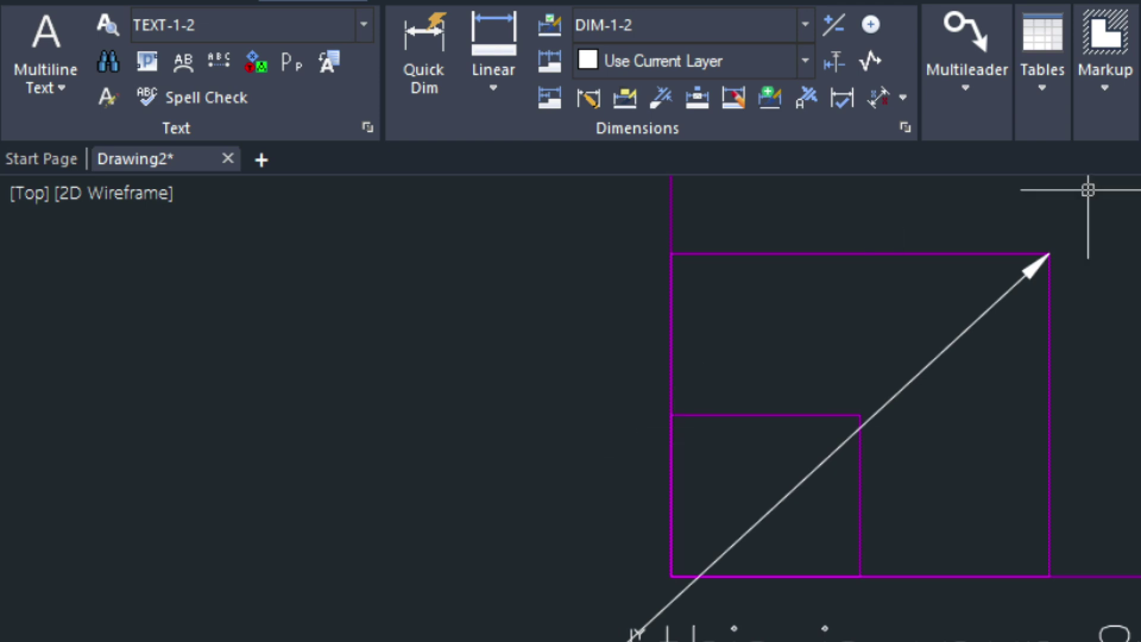
- Switch to the Mech-Q ribbon for its HVAC duct tools
{"action": "left_click", "coordinate": [654, 2]}
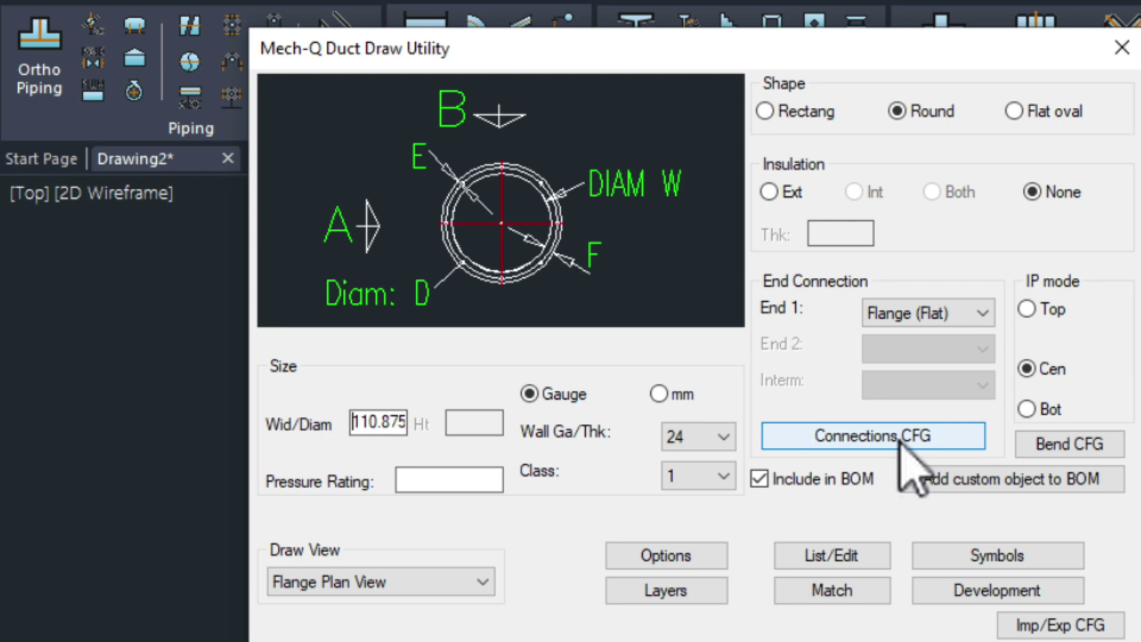
- Give the flat flange 2.563 width and 40 bolt holes of 13/16 diameter, 1.28 from the edge
{"action": "left_click", "coordinate": [899, 441]}
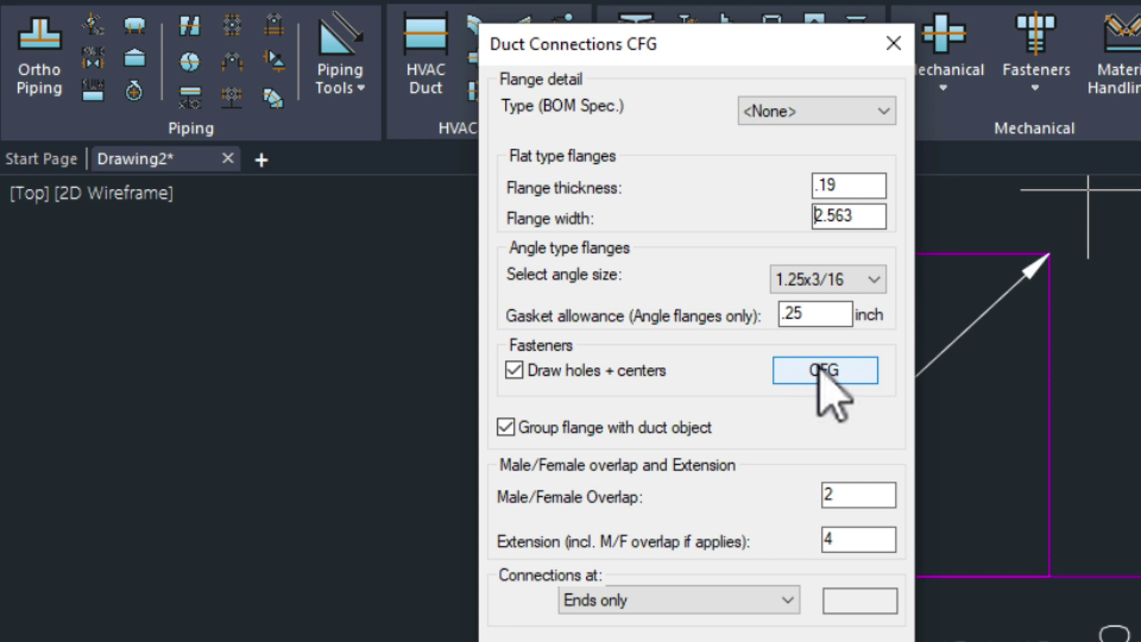
{"action": "left_click", "coordinate": [844, 372]}
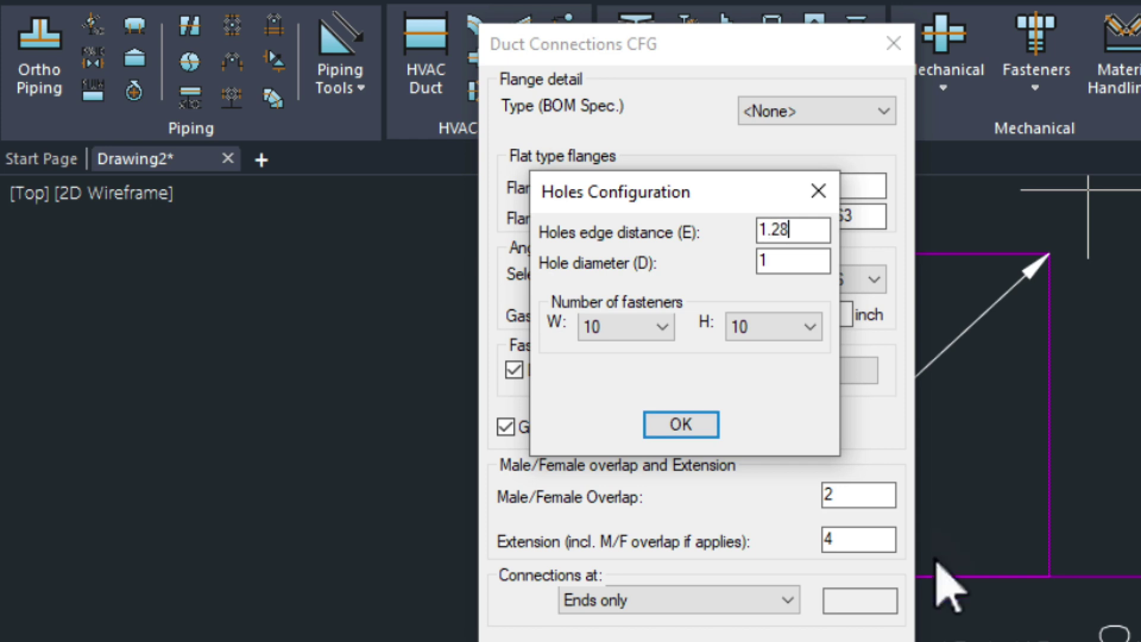
{"action": "left_click", "coordinate": [767, 254]}
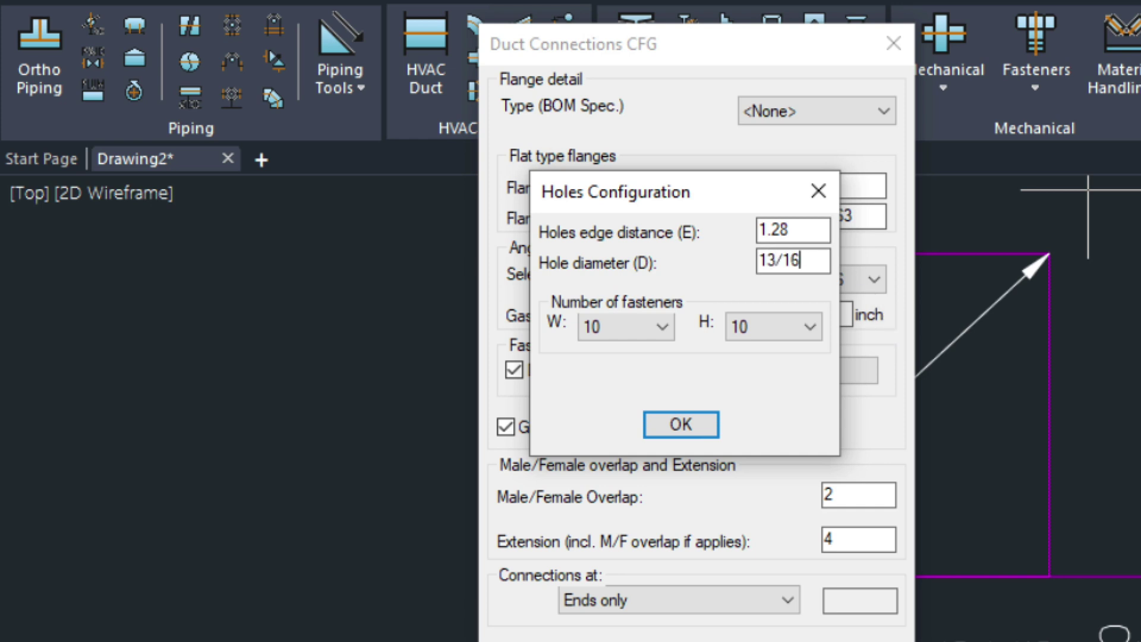
{"action": "left_click", "coordinate": [661, 324]}
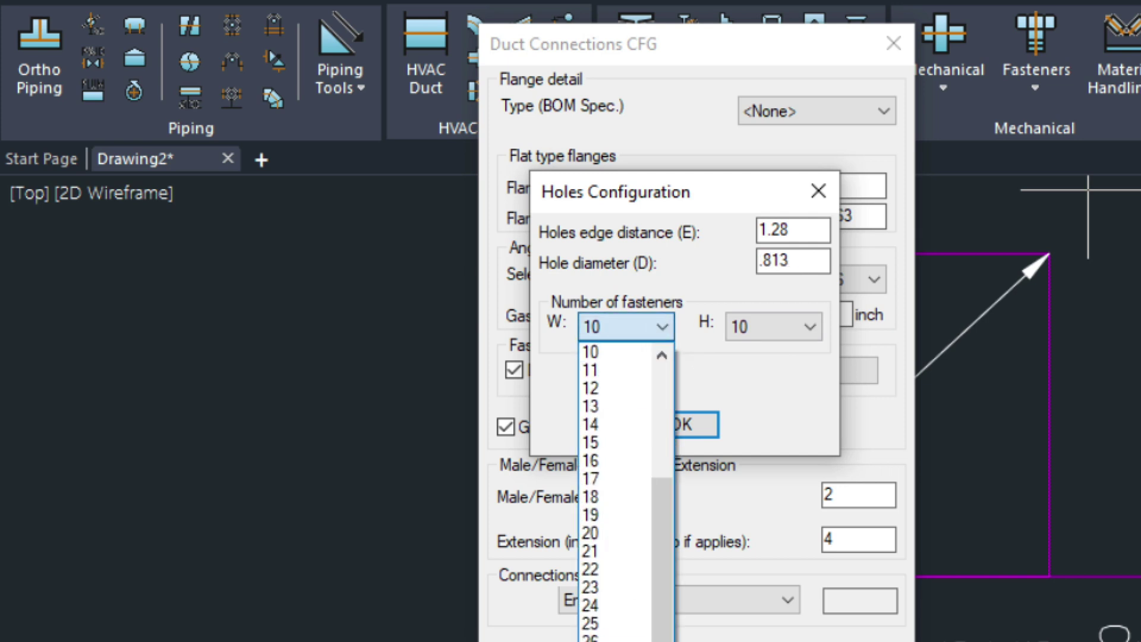
{"action": "scroll", "coordinate": [619, 492], "scroll_direction": "down", "scroll_amount": 1}
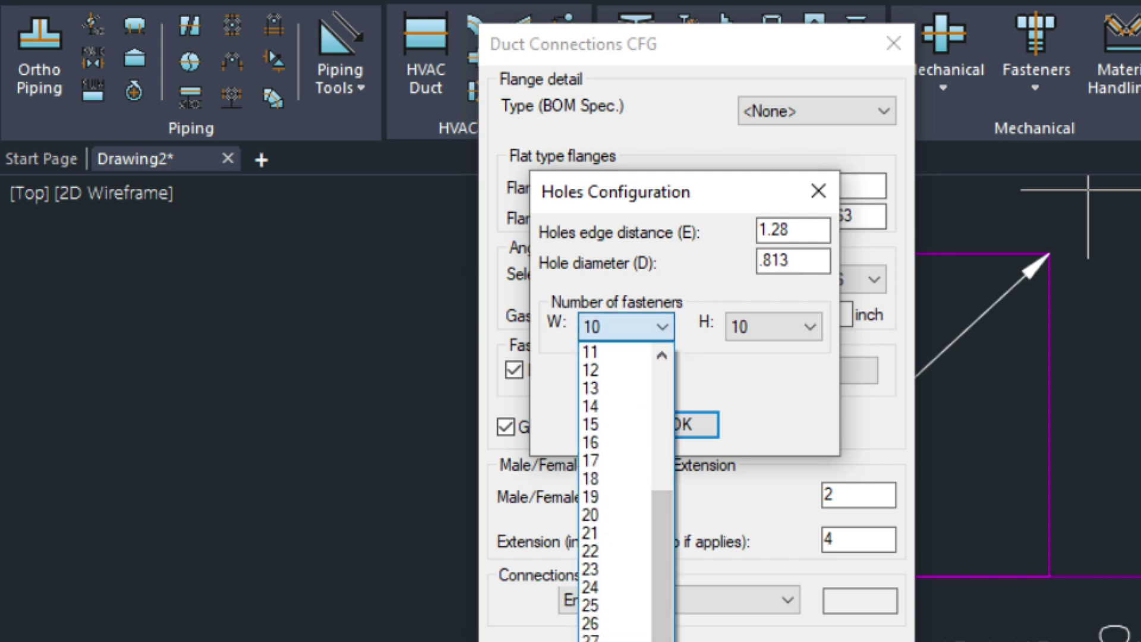
{"action": "type", "text": "40"}
{"action": "key", "text": "Return"}
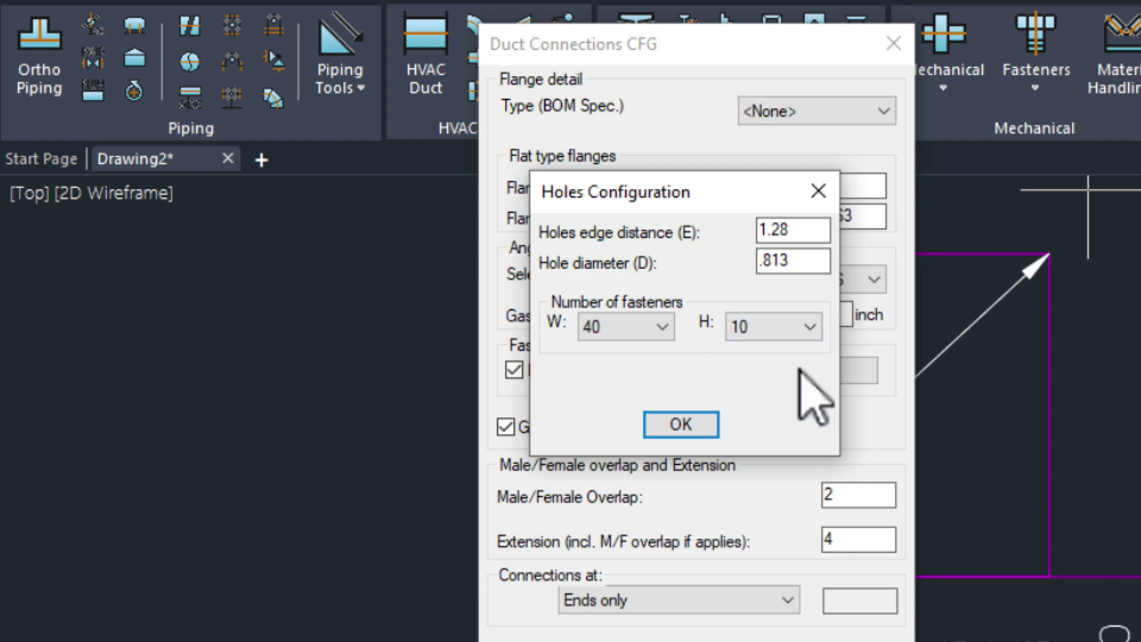
{"action": "left_click", "coordinate": [679, 424]}
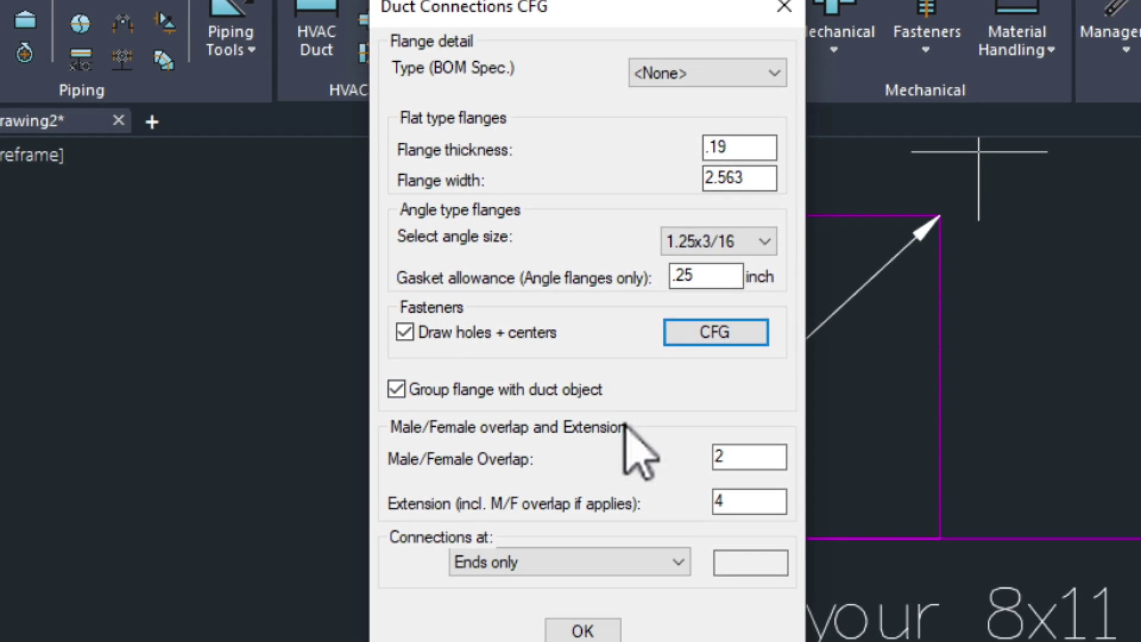
{"action": "left_click", "coordinate": [582, 630]}
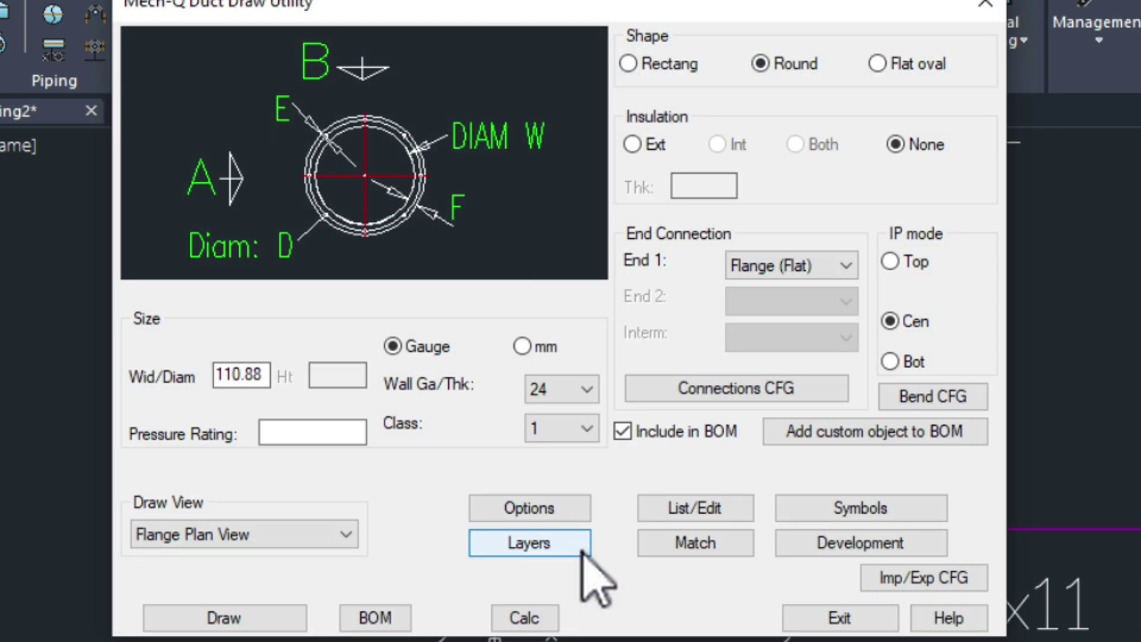
- Place the round flat flange with its bolt-hole ring and centre lines, then centre it in view
{"action": "left_click", "coordinate": [270, 619]}
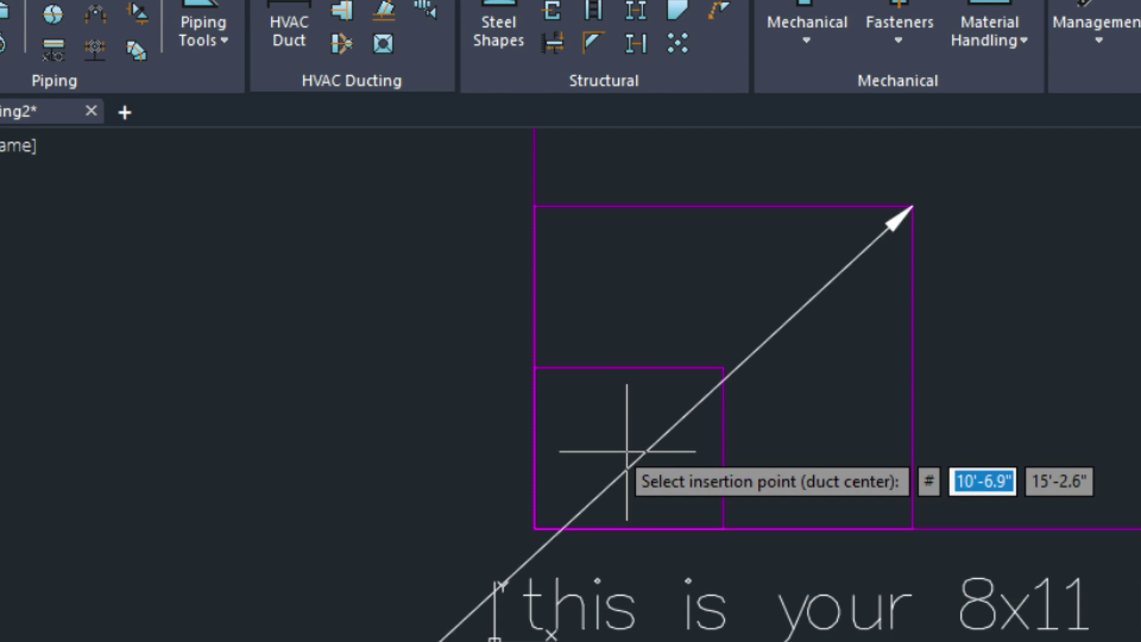
{"action": "key", "text": "Escape"}
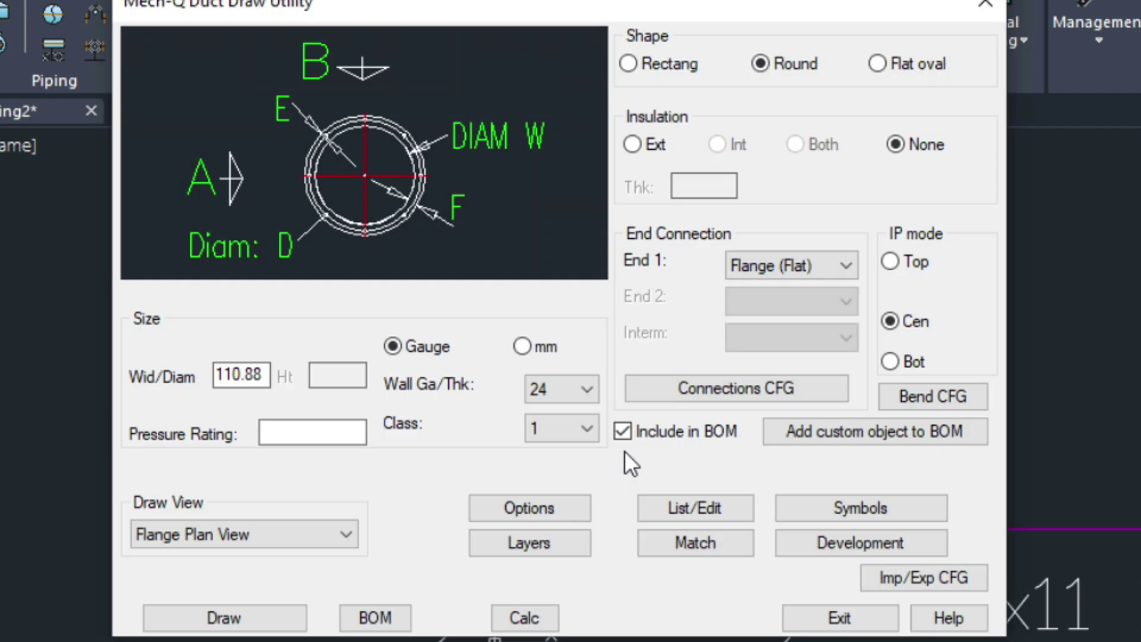
{"action": "left_click", "coordinate": [840, 618]}
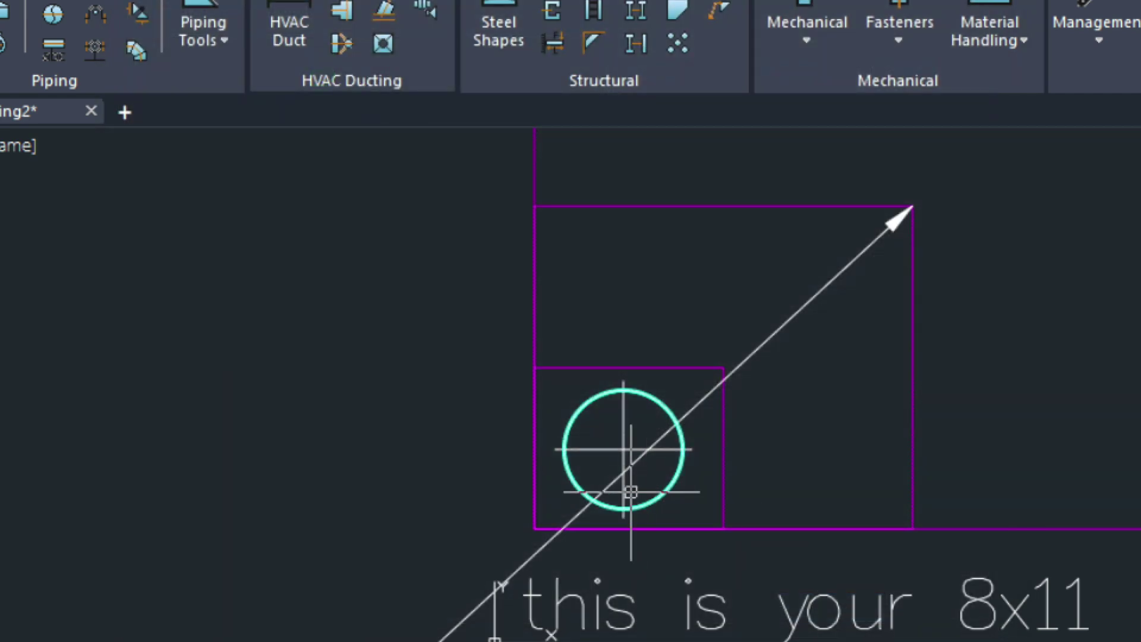
{"action": "scroll", "coordinate": [633, 493], "scroll_direction": "up", "scroll_amount": 6}
{"action": "scroll", "coordinate": [630, 491], "scroll_direction": "up", "scroll_amount": 2}
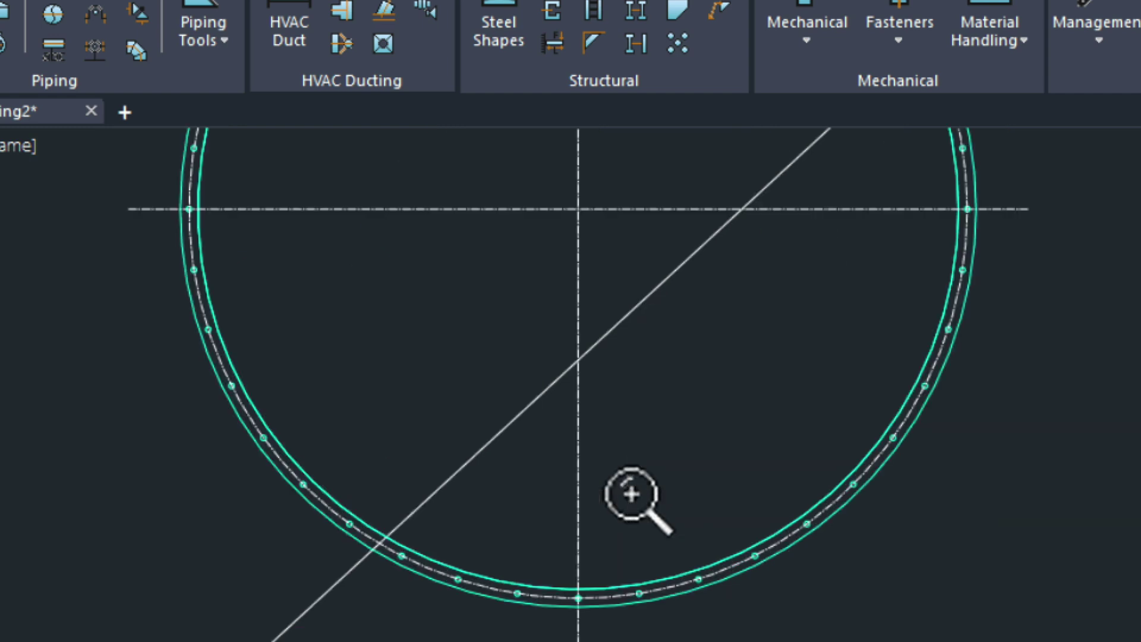
{"action": "middle_click_drag", "start_coordinate": [658, 310], "coordinate": [654, 522]}
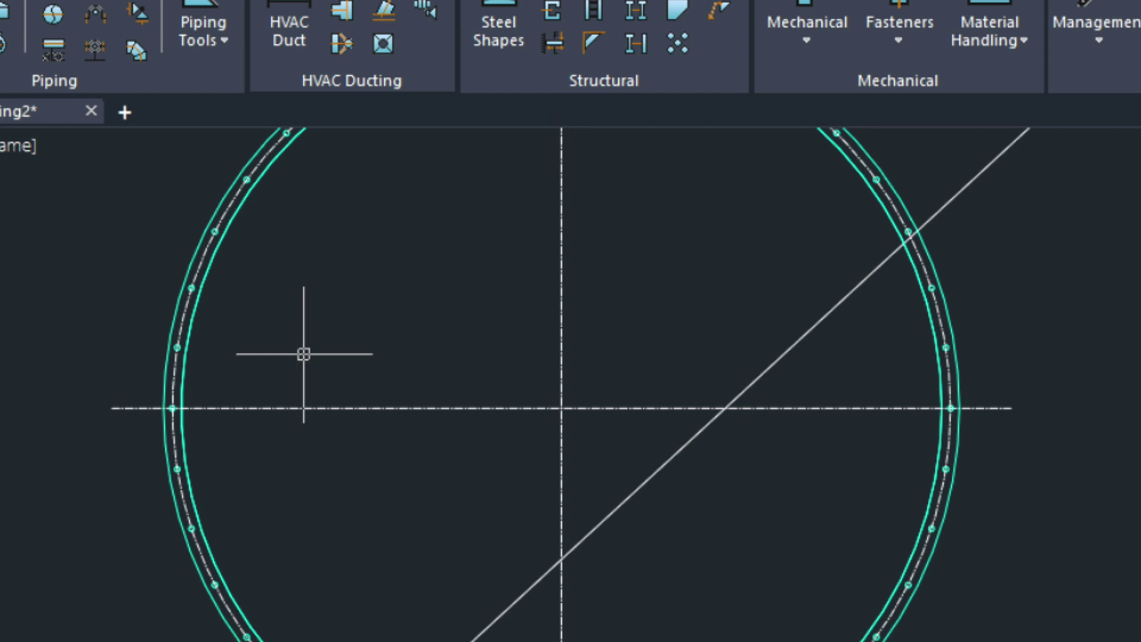
- Change DIM-1-2's Primary Units format to Fractional using the DDIM command
{"action": "type", "text": "DDIM"}
{"action": "key", "text": "Return"}
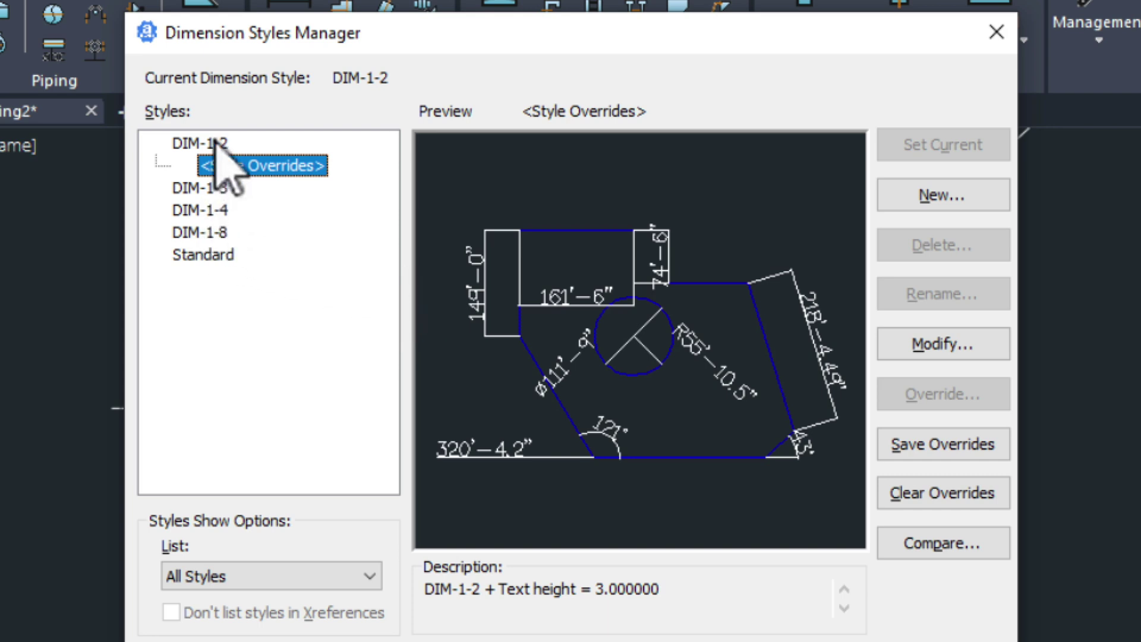
{"action": "left_click", "coordinate": [950, 347]}
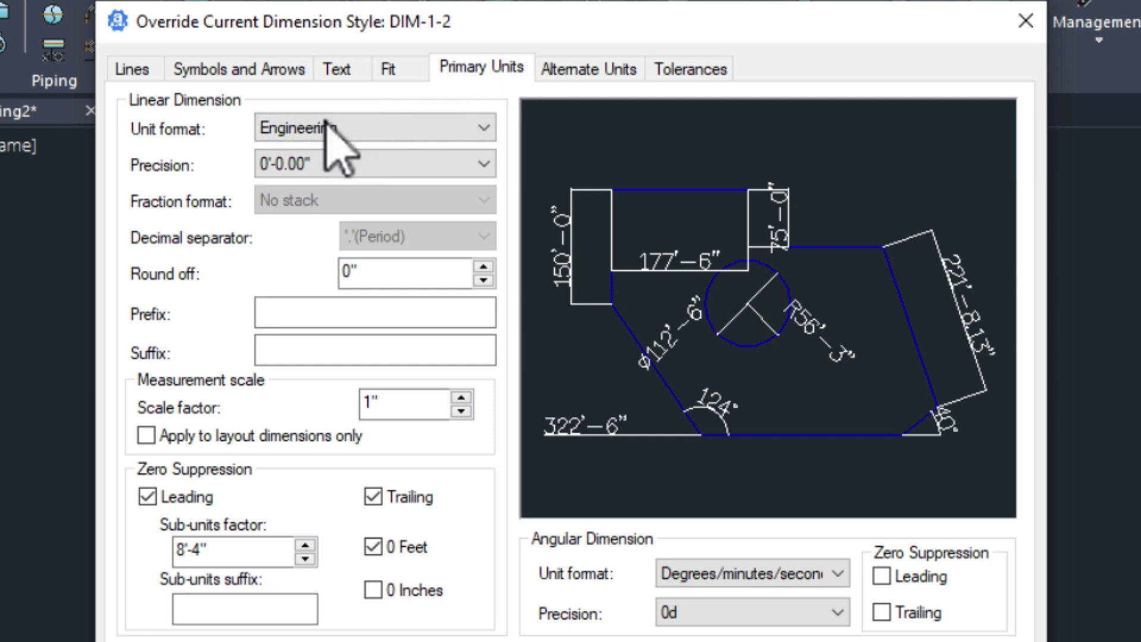
{"action": "left_click", "coordinate": [321, 128]}
{"action": "left_click", "coordinate": [300, 226]}
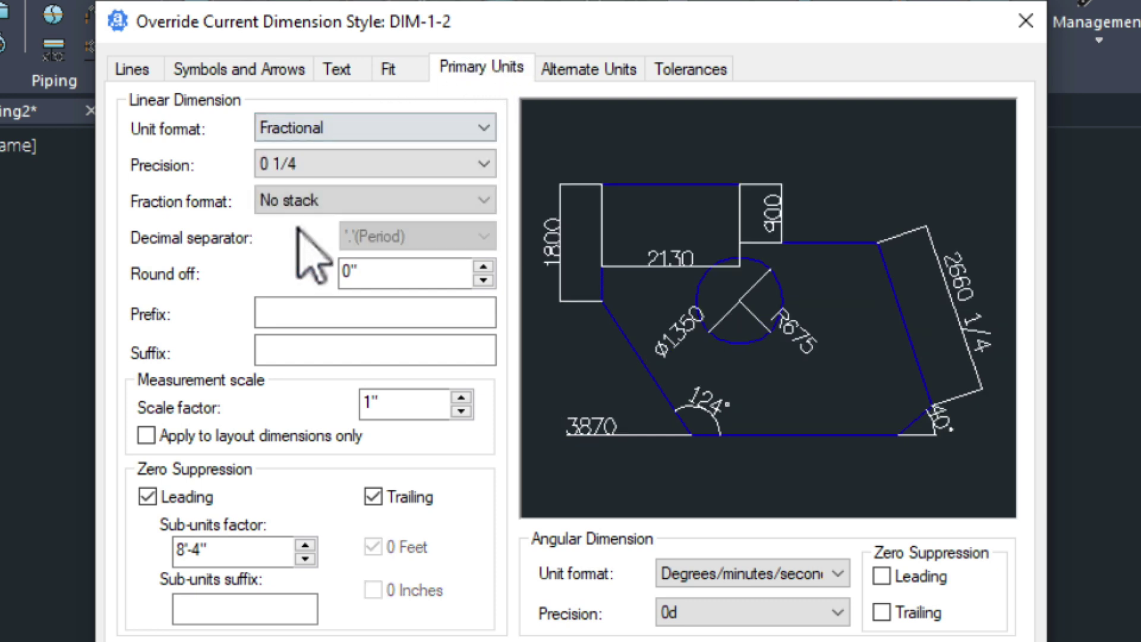
- Dimension the flange's full 116 width above the centre line
{"action": "key", "text": "Return"}
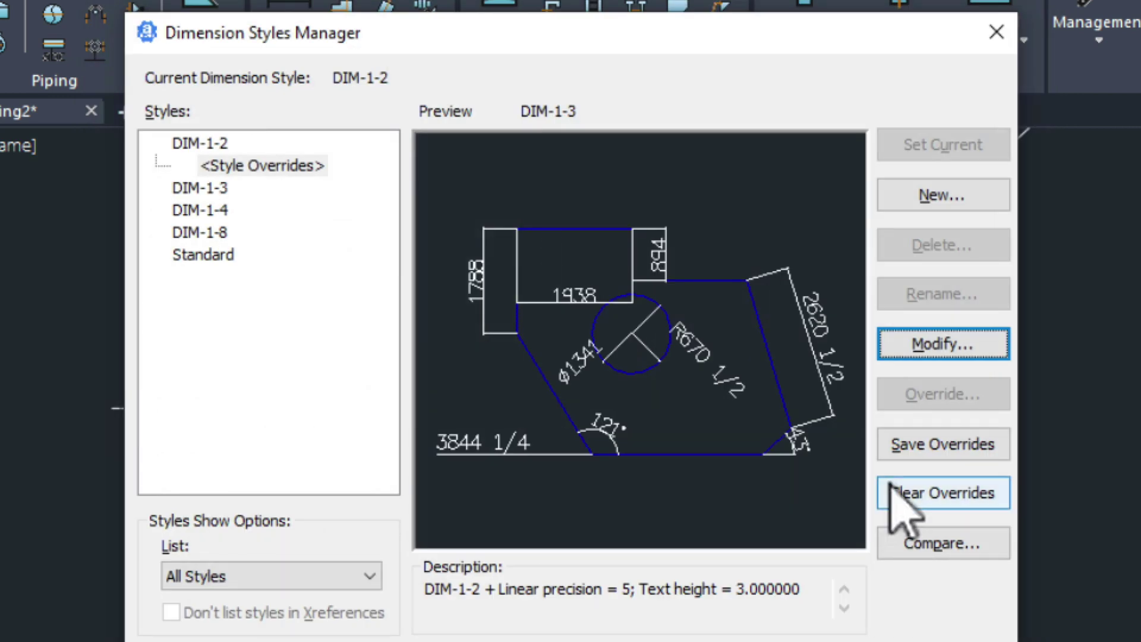
{"action": "key", "text": "Escape"}
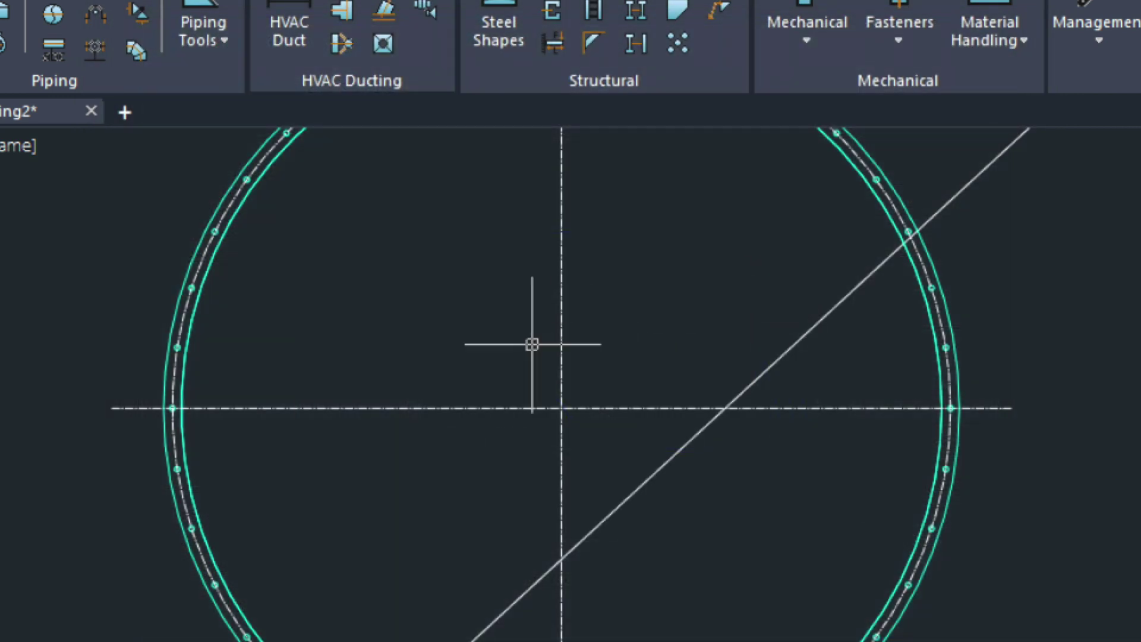
{"action": "type", "text": "D"}
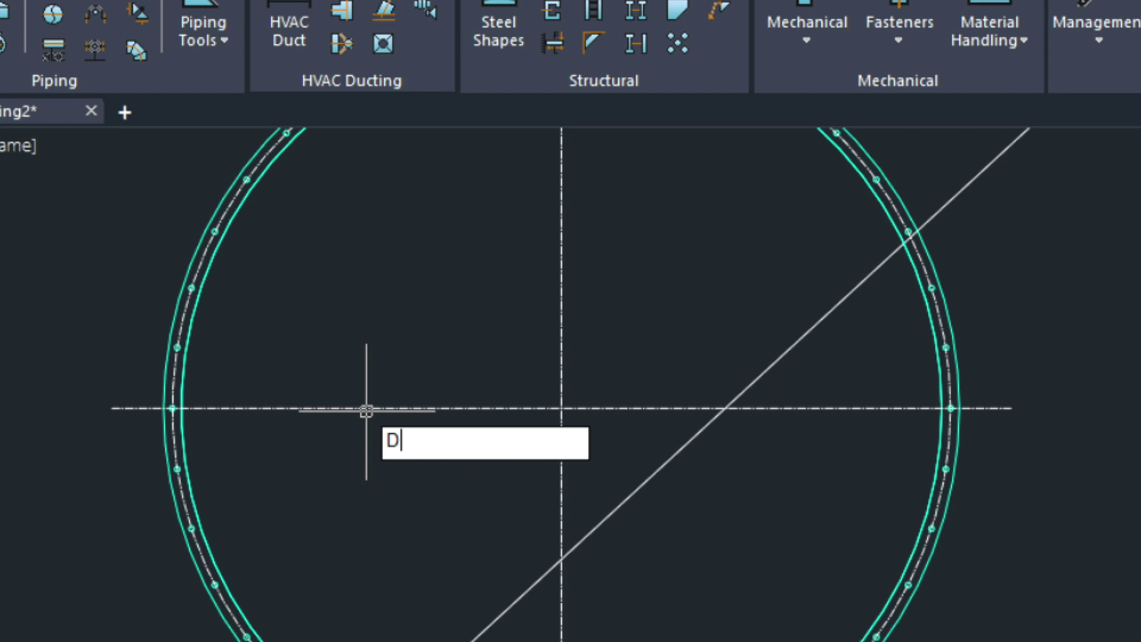
{"action": "type", "text": "LI"}
{"action": "key", "text": "Return"}
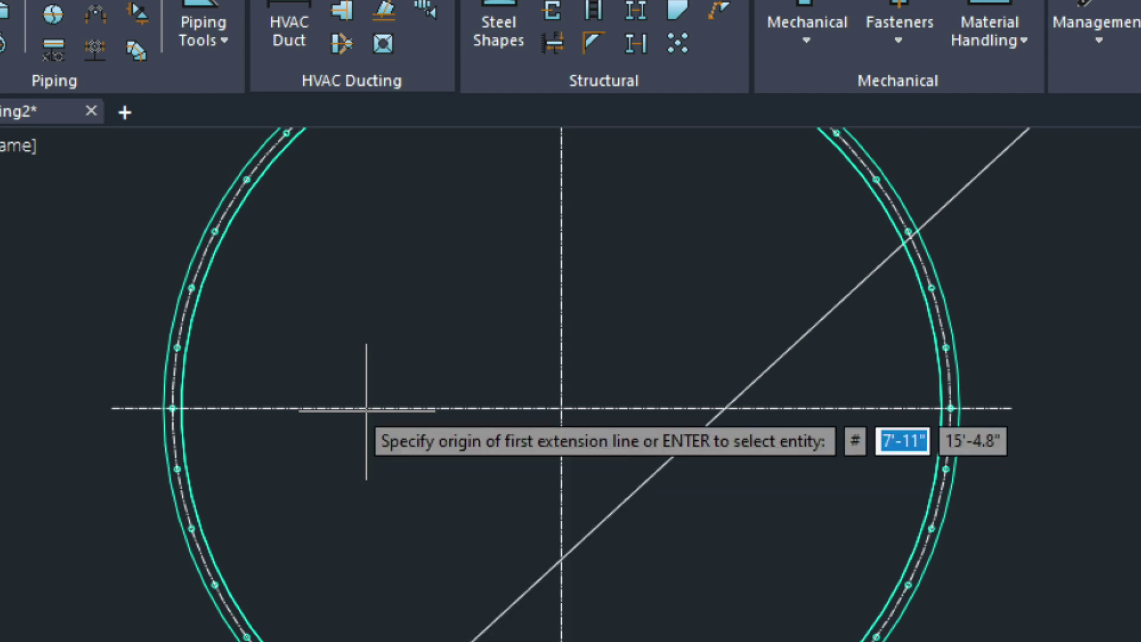
{"action": "left_click", "coordinate": [164, 409]}
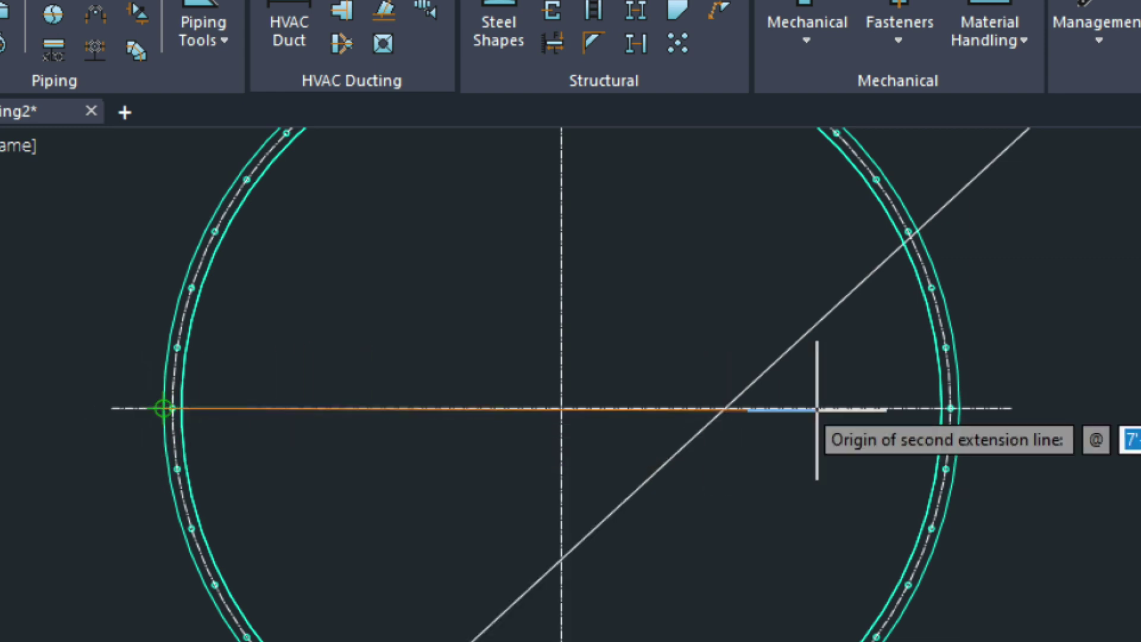
{"action": "left_click", "coordinate": [963, 409]}
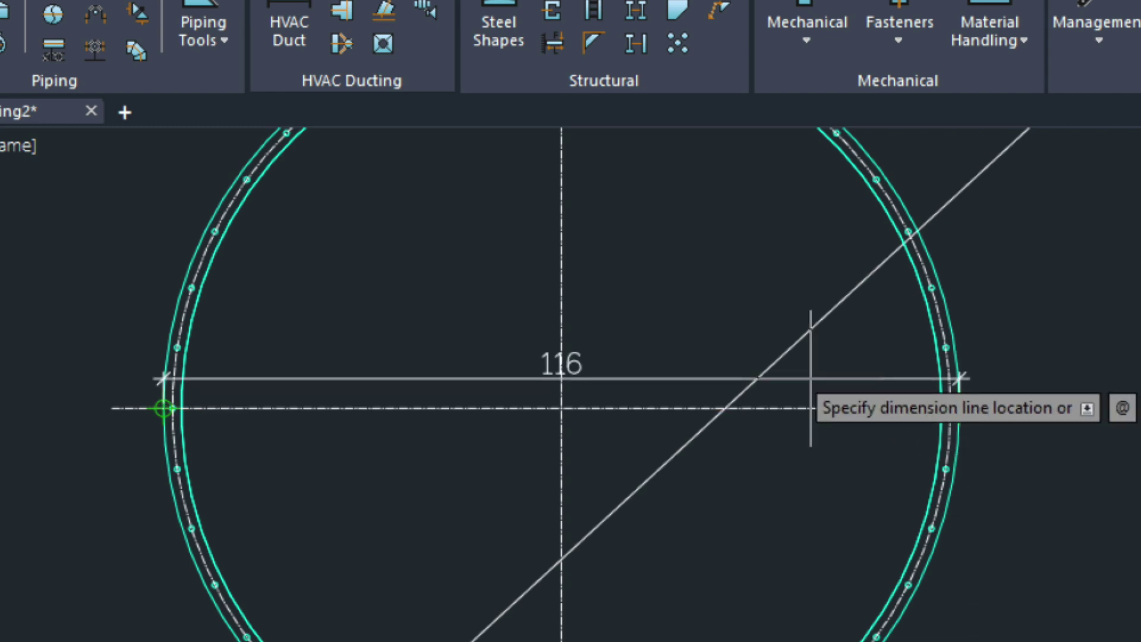
{"action": "left_click", "coordinate": [743, 296]}
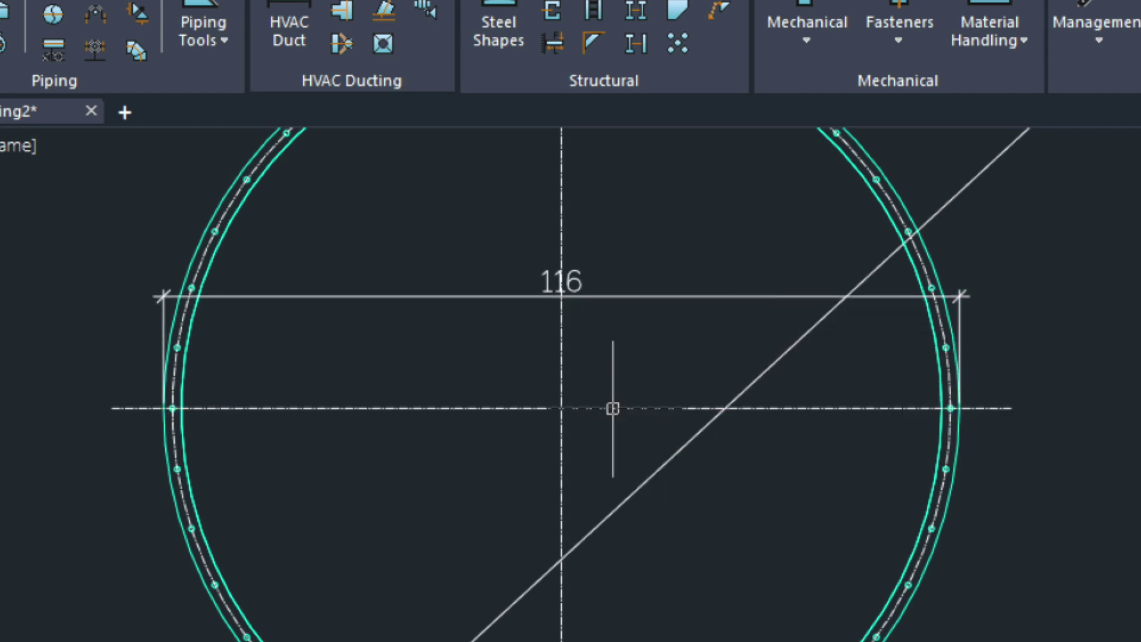
- Add a second linear dimension across the circle's inner points, reading 110 3/4
{"action": "key", "text": "Return"}
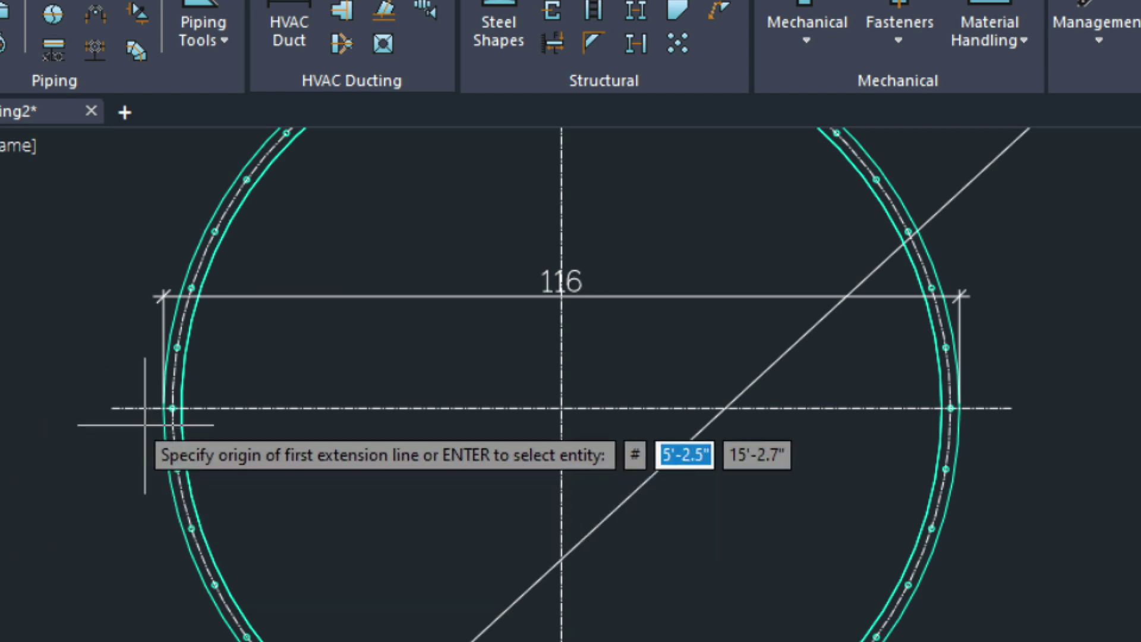
{"action": "left_click", "coordinate": [180, 409]}
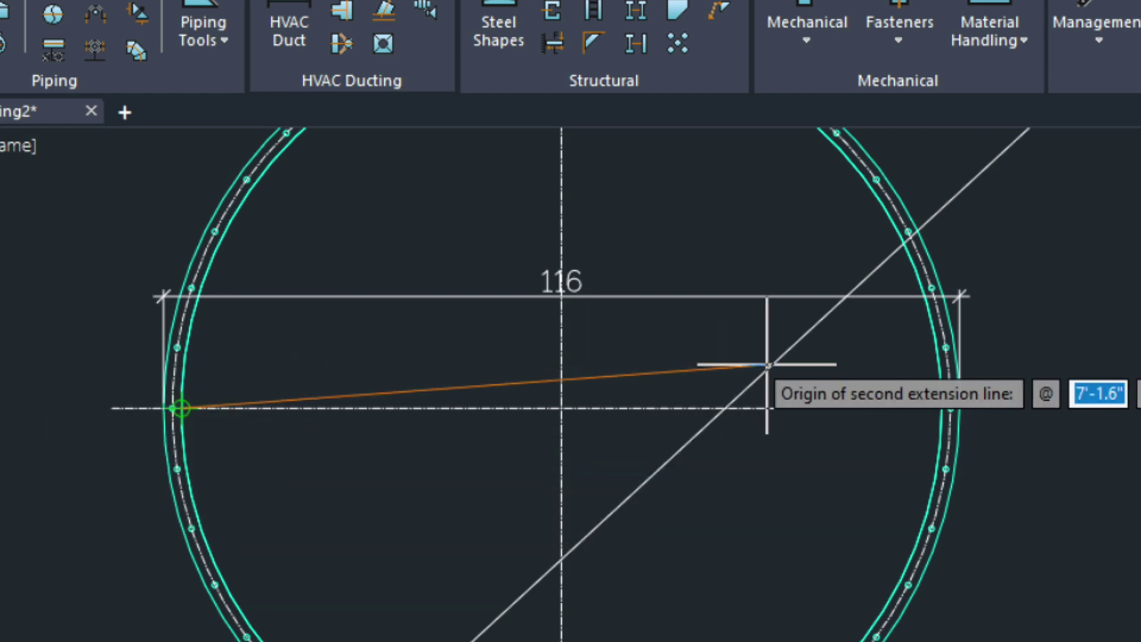
{"action": "left_click", "coordinate": [942, 408]}
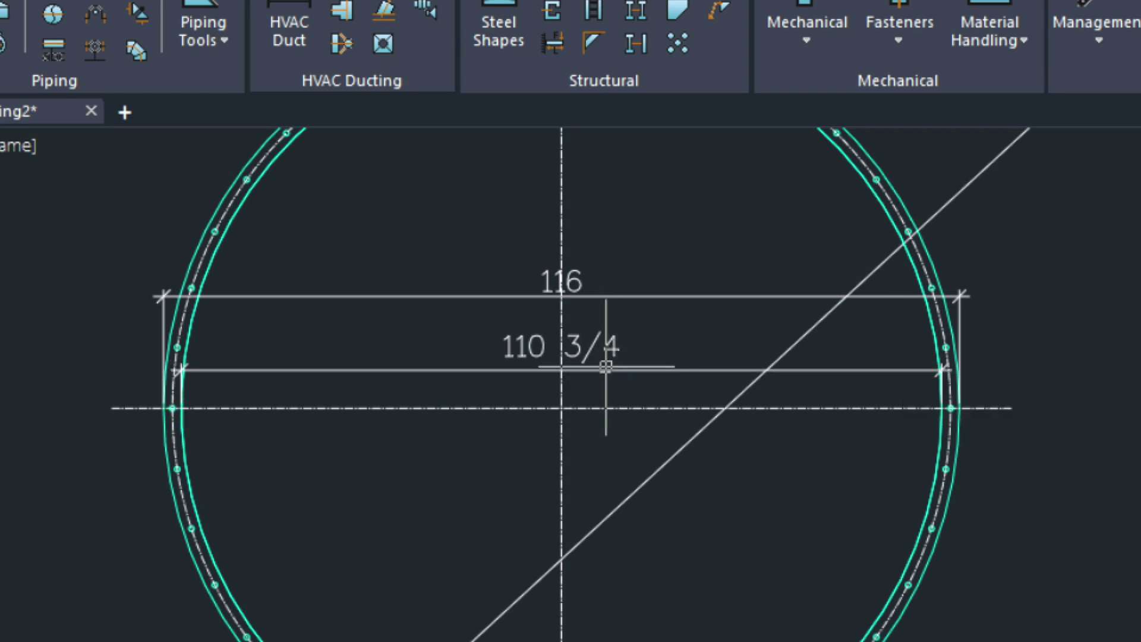
- Set the DIM-1-2 style override's fractional precision to 0 1/8 through DDIM
{"action": "type", "text": "DD"}
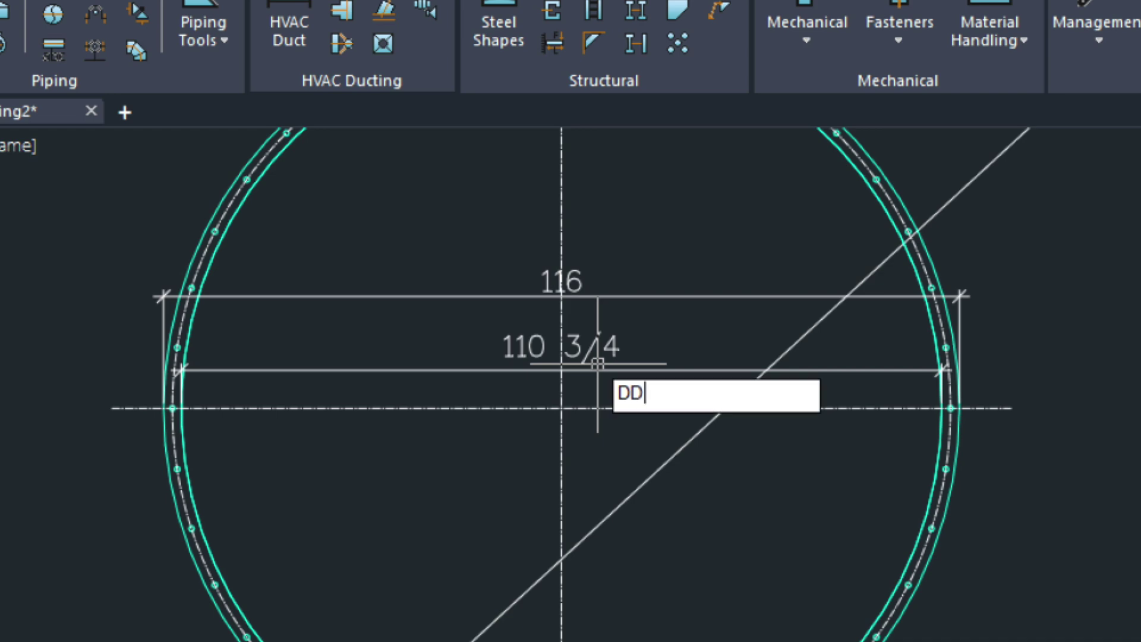
{"action": "type", "text": "IM"}
{"action": "key", "text": "Return"}
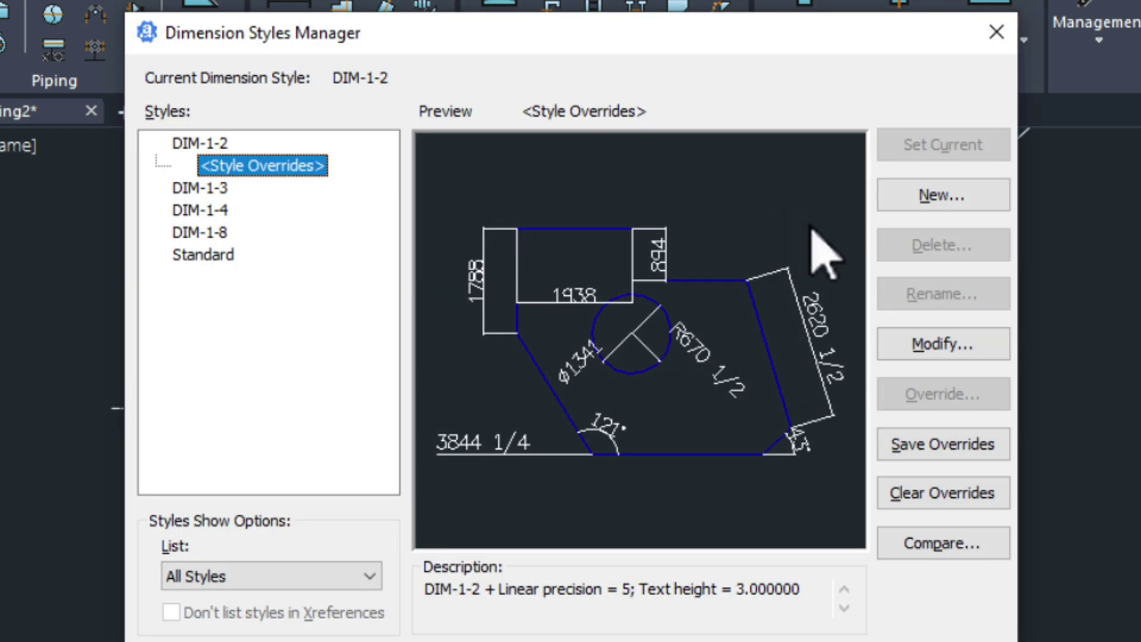
{"action": "left_click", "coordinate": [954, 348]}
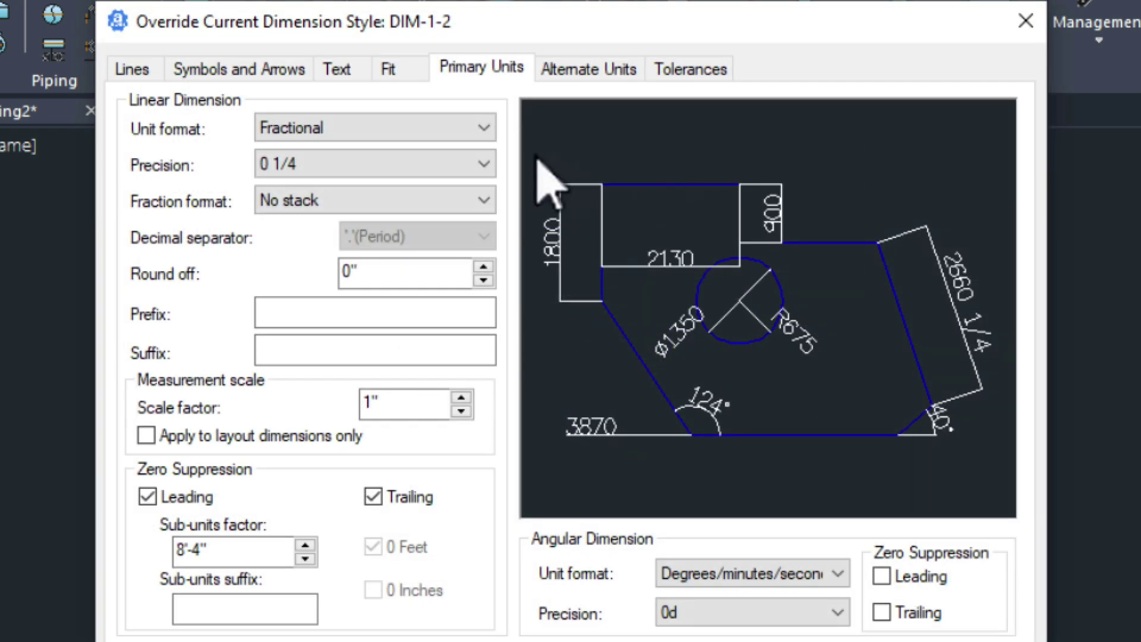
{"action": "left_click", "coordinate": [373, 166]}
{"action": "left_click", "coordinate": [404, 244]}
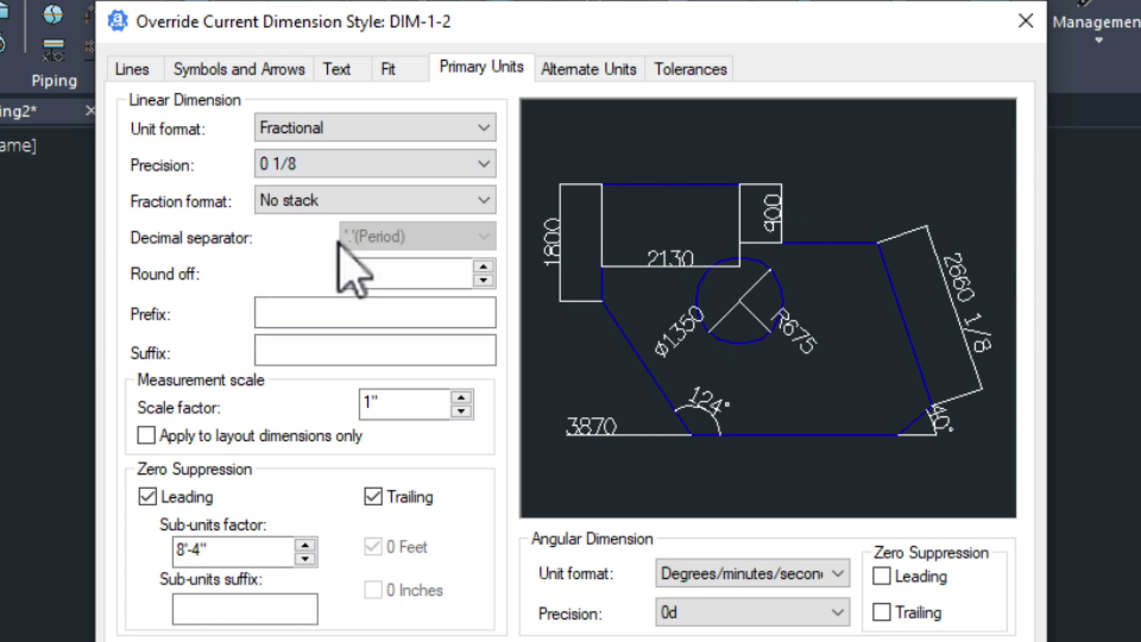
{"action": "key", "text": "Return"}
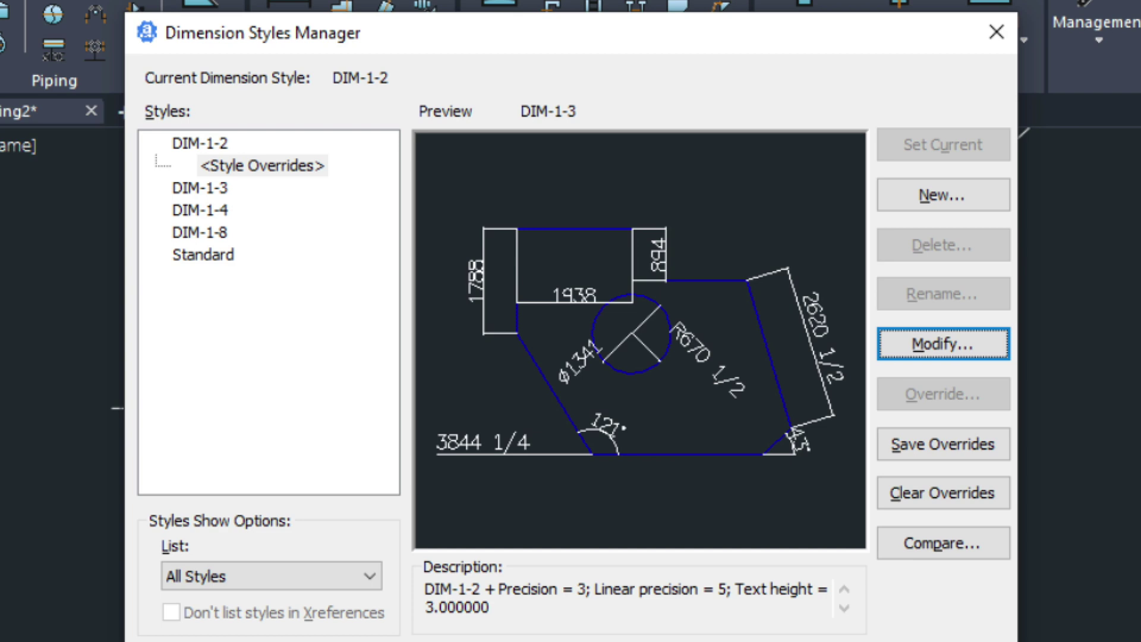
{"action": "key", "text": "Escape"}
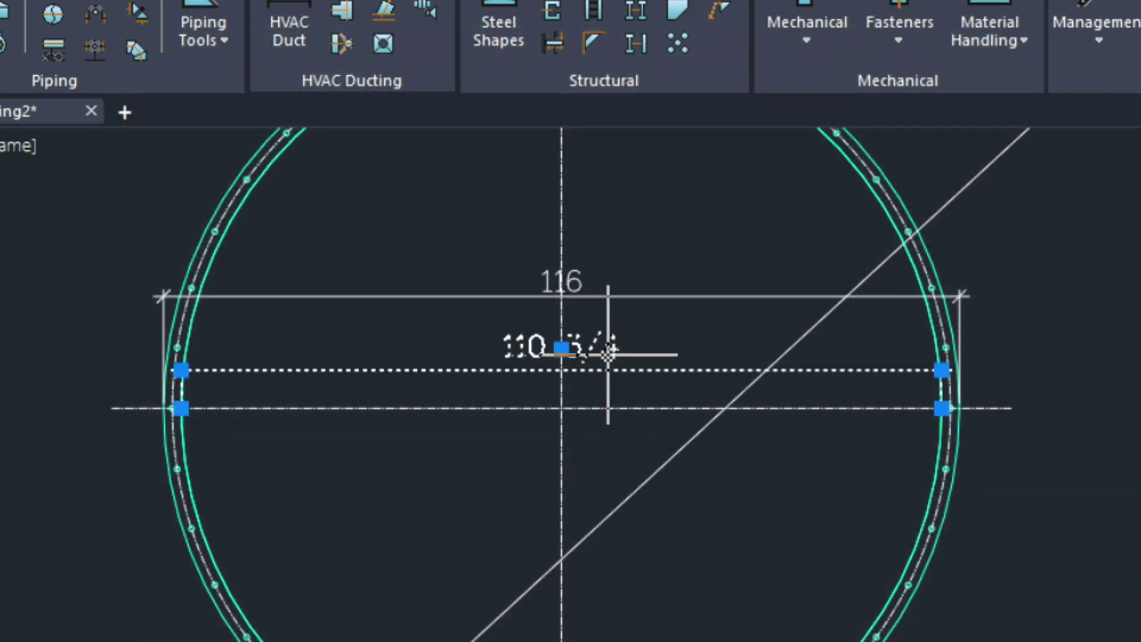
- Delete the 110 3/4 dimension and redraw it below the centre line as 110 7/8
{"action": "key", "text": "Delete"}
{"action": "type", "text": "DL"}
{"action": "key", "text": "Return"}
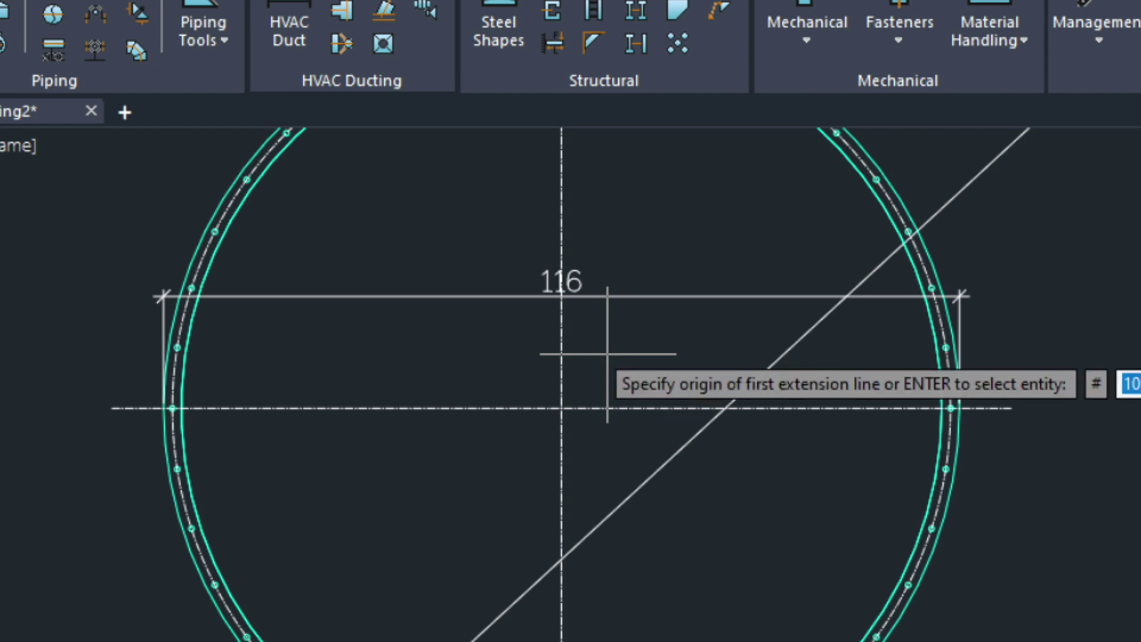
{"action": "left_click", "coordinate": [180, 407]}
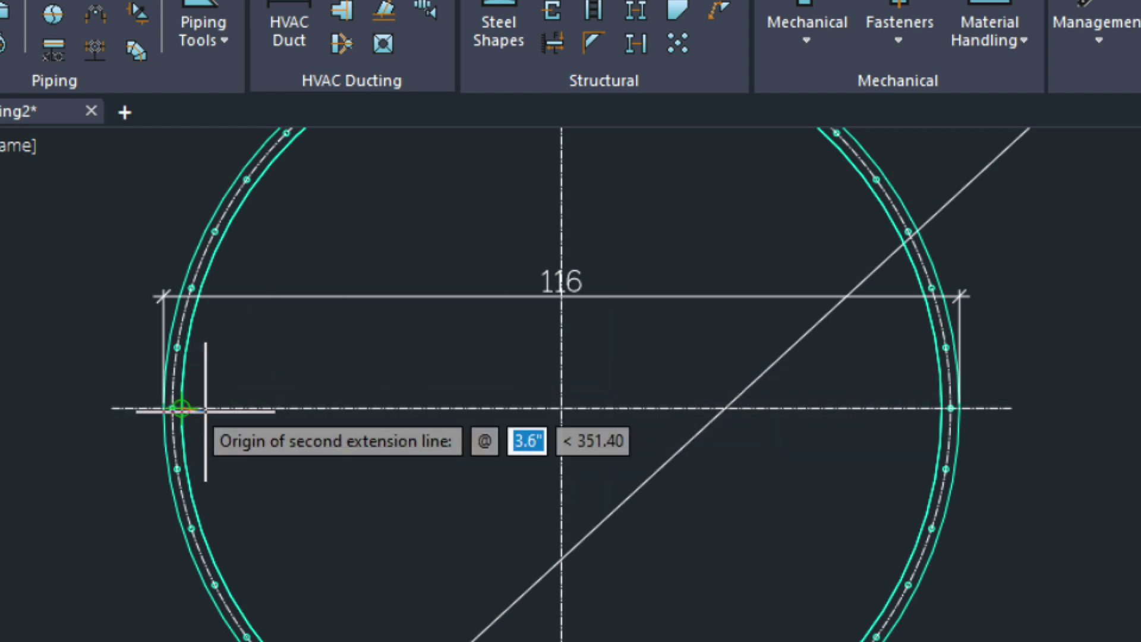
{"action": "left_click", "coordinate": [943, 408]}
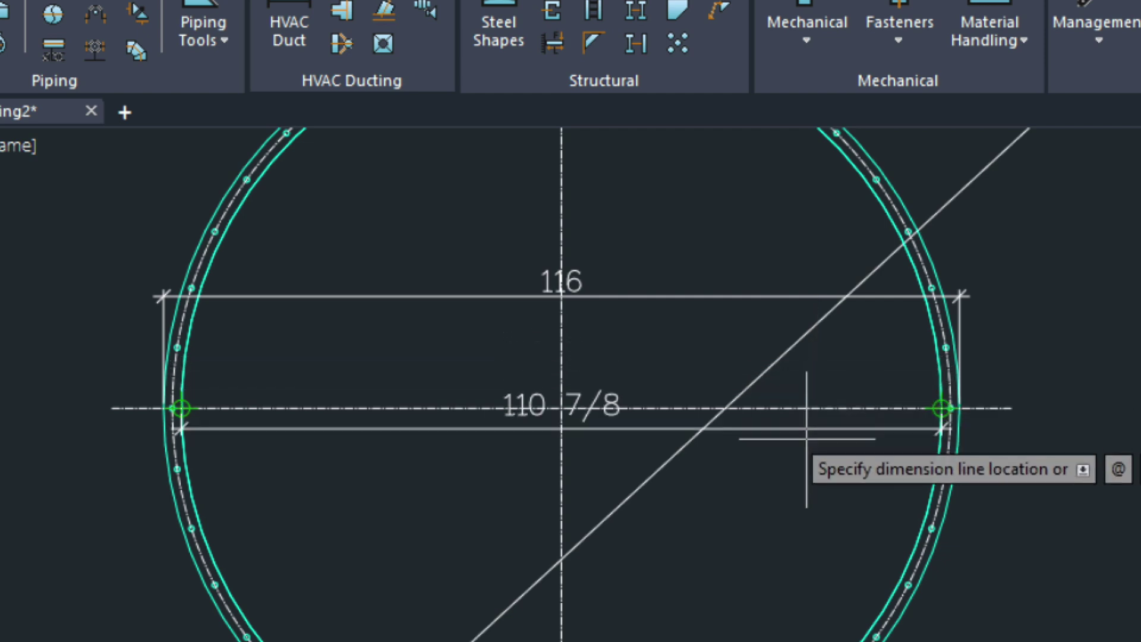
{"action": "left_click", "coordinate": [809, 490]}
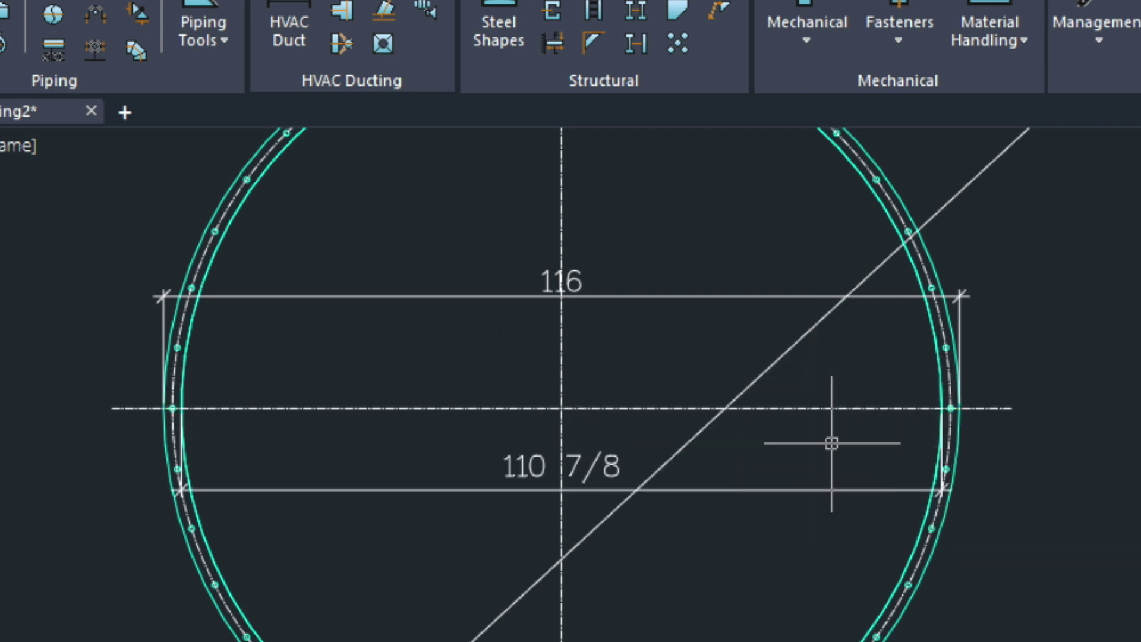
- Dimension the 2 5/8 ring width at the flange's right edge
{"action": "scroll", "coordinate": [946, 338], "scroll_direction": "up", "scroll_amount": 4}
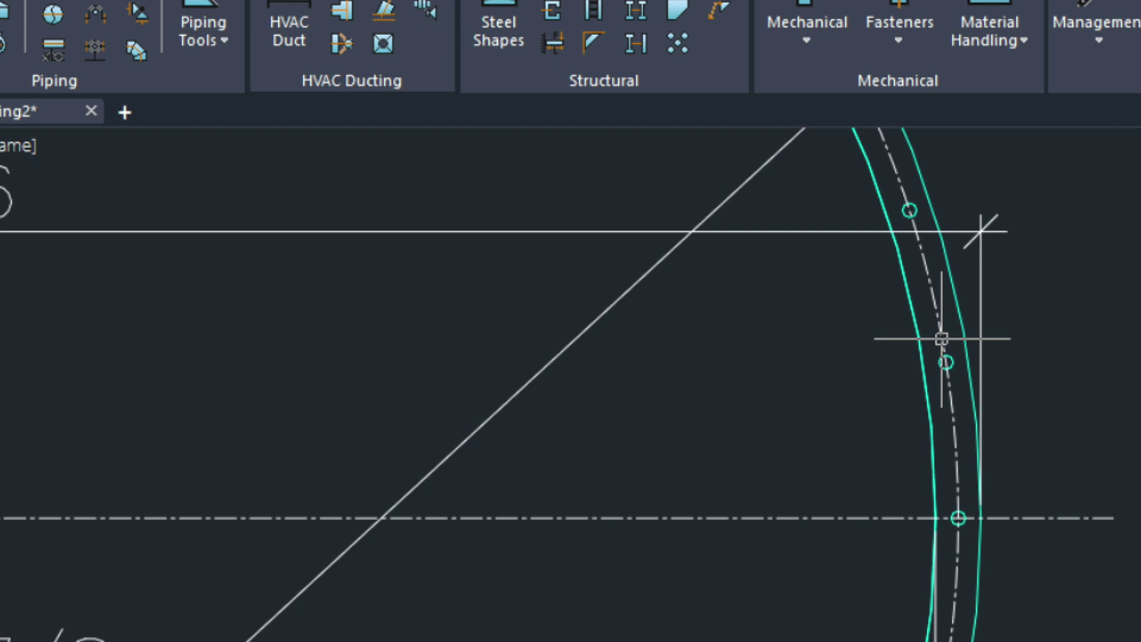
{"action": "type", "text": "DLI"}
{"action": "key", "text": "Return"}
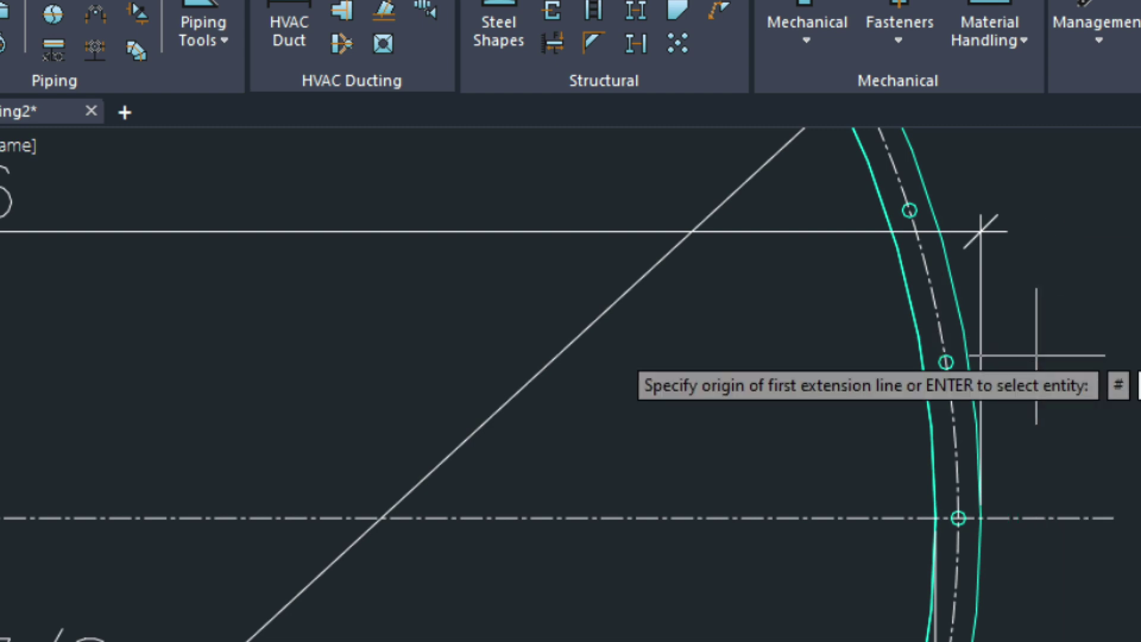
{"action": "left_click", "coordinate": [935, 518]}
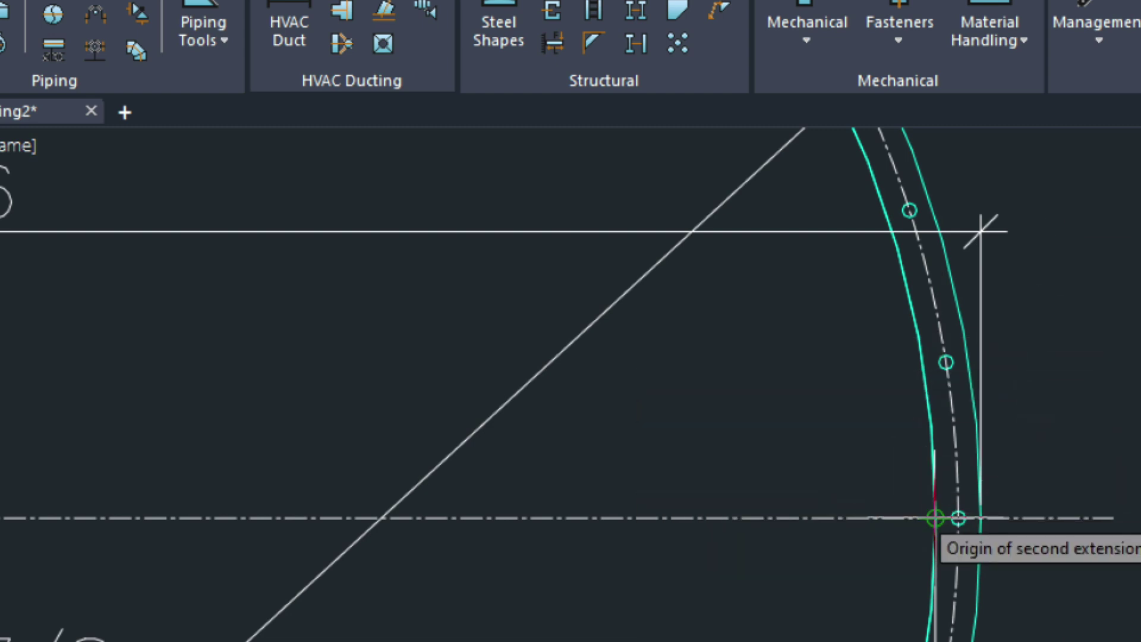
{"action": "left_click", "coordinate": [981, 518]}
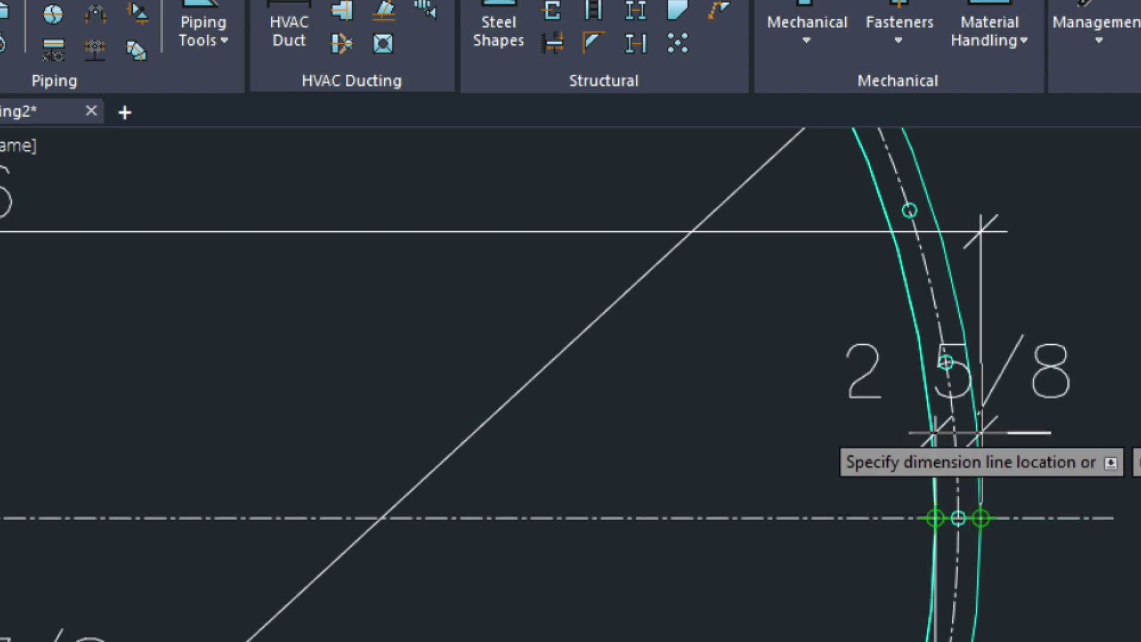
{"action": "left_click", "coordinate": [984, 433]}
- Move the 2 5/8 dimension text outside the flange edge
{"action": "left_click", "coordinate": [1010, 363]}
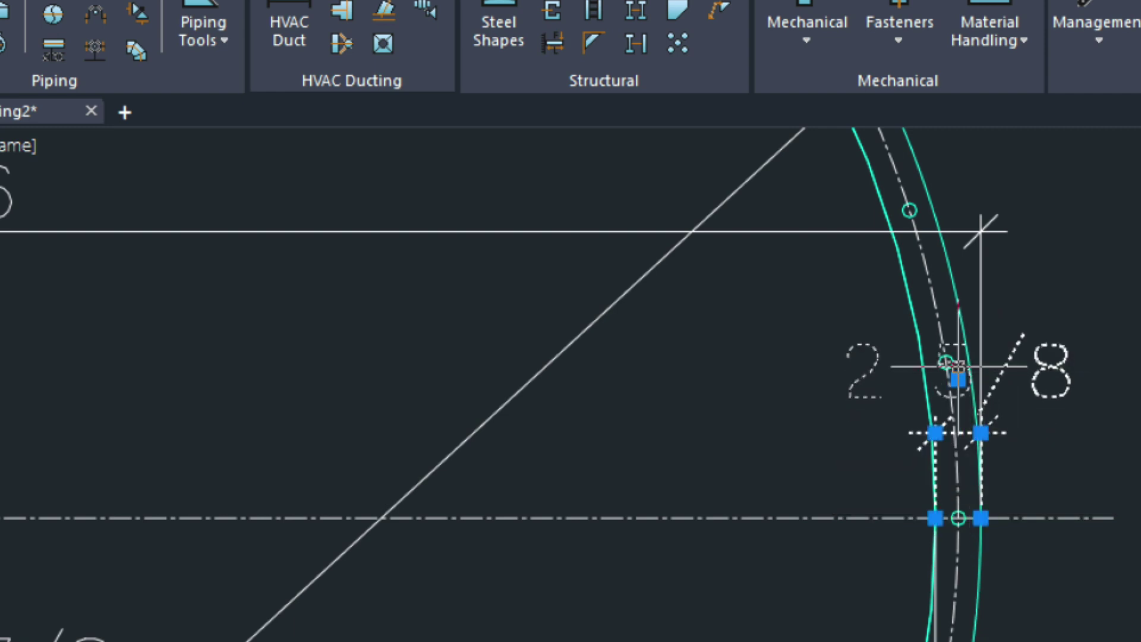
{"action": "left_click", "coordinate": [959, 378]}
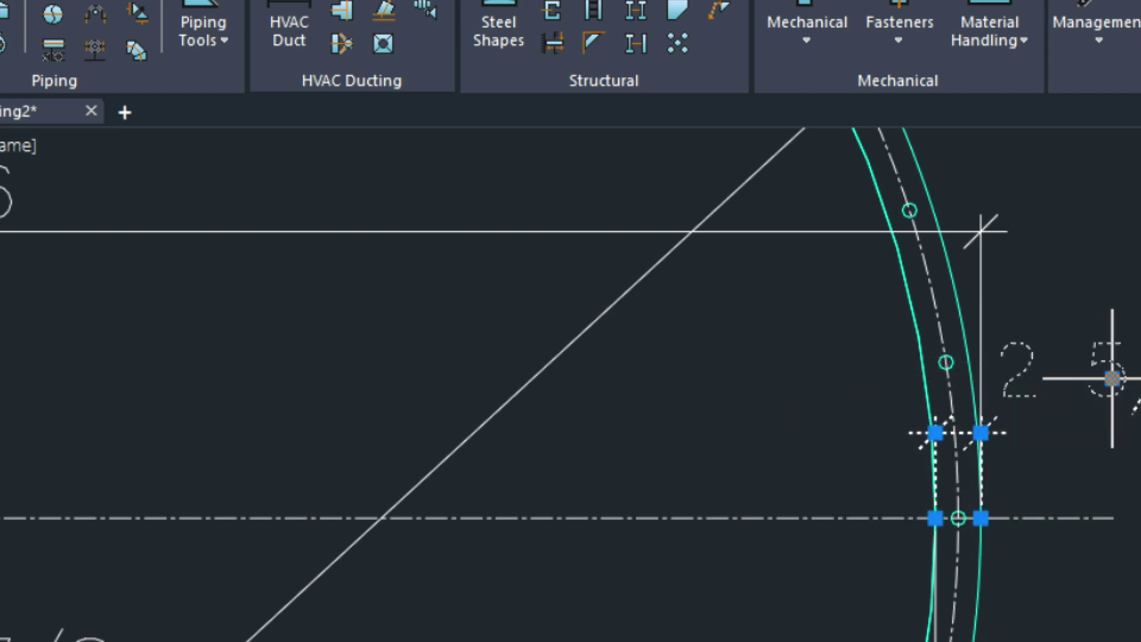
{"action": "left_click", "coordinate": [1064, 372]}
{"action": "scroll", "coordinate": [957, 414], "scroll_direction": "down", "scroll_amount": 2}
{"action": "scroll", "coordinate": [957, 301], "scroll_direction": "down", "scroll_amount": 2}
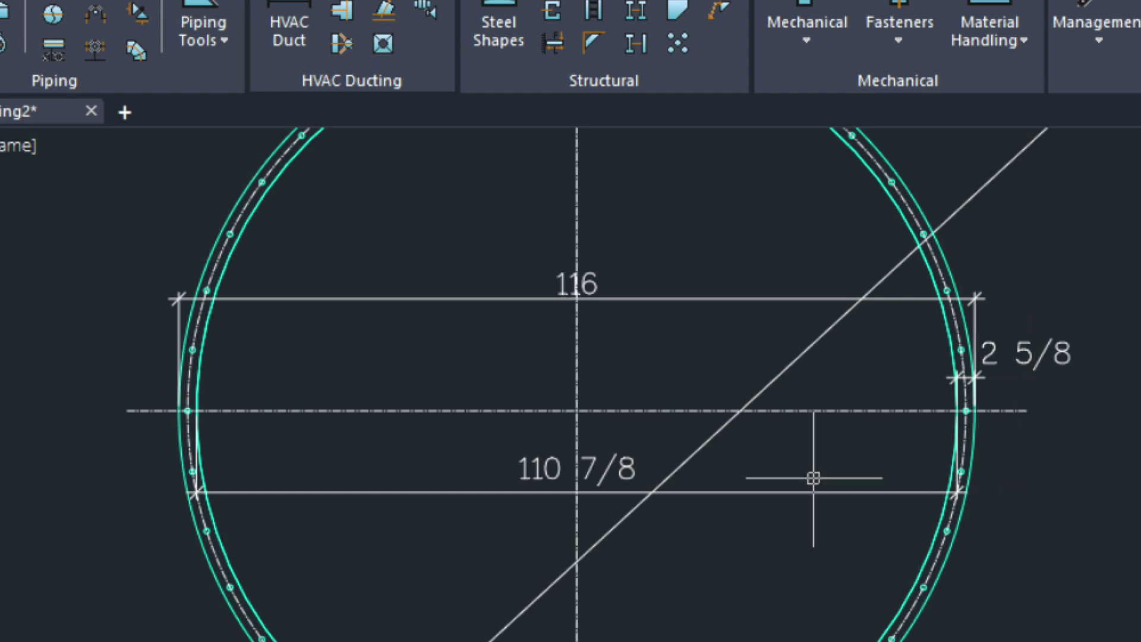
- Switch to Drawing2's layout sheet and return to paper space with the dimensioned flange visible
{"action": "scroll", "coordinate": [798, 457], "scroll_direction": "down", "scroll_amount": 2}
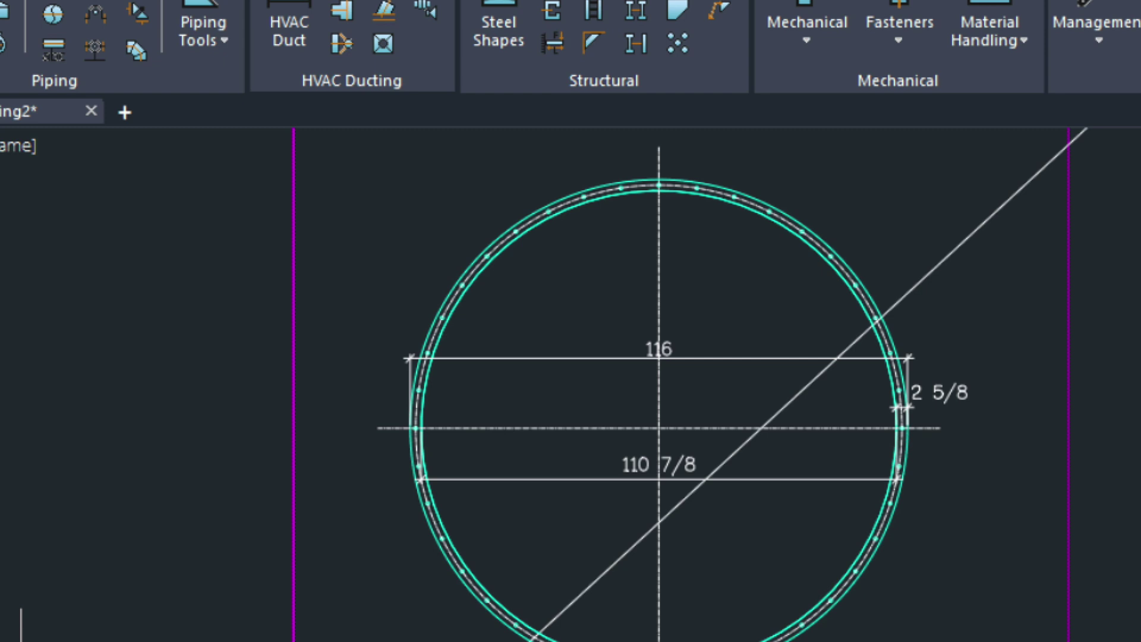
{"action": "left_click", "coordinate": [21, 636]}
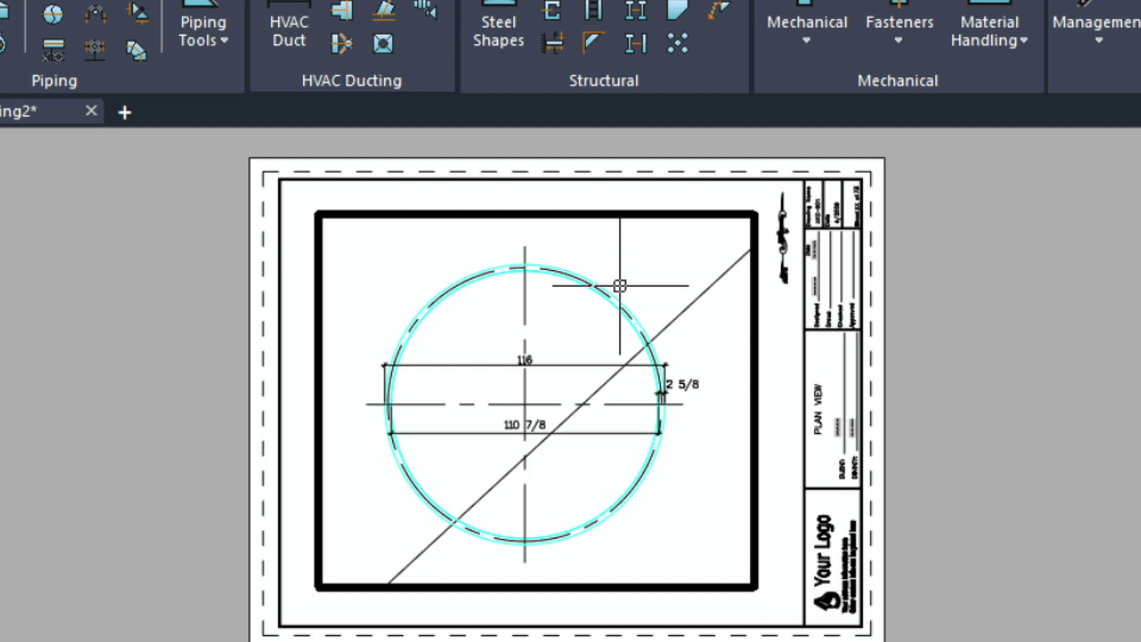
{"action": "type", "text": "S"}
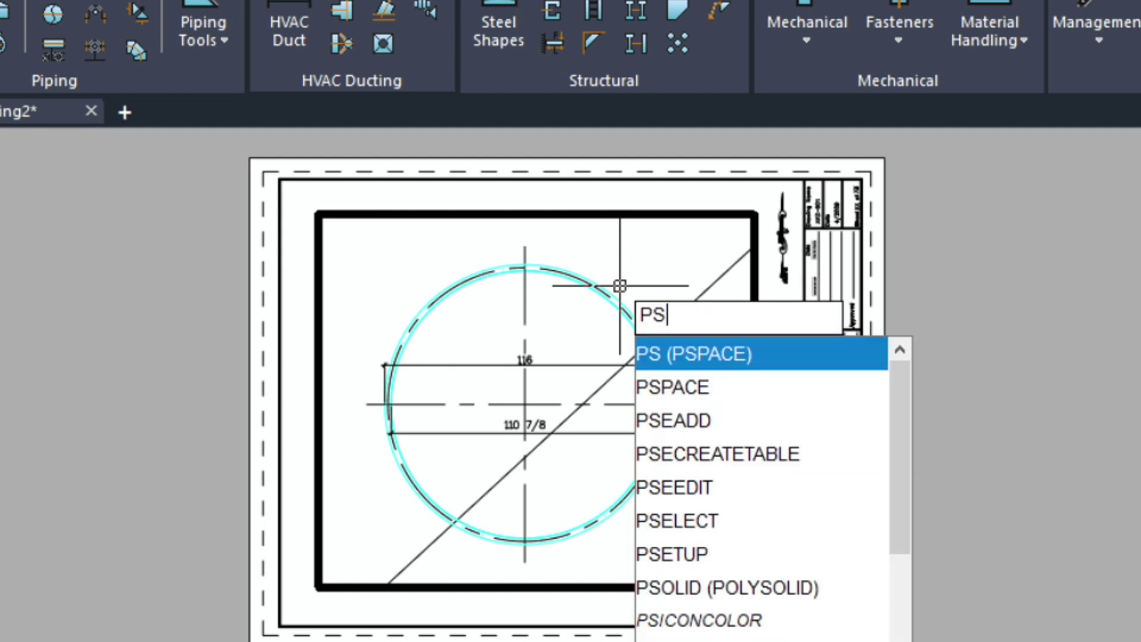
{"action": "key", "text": "Return"}
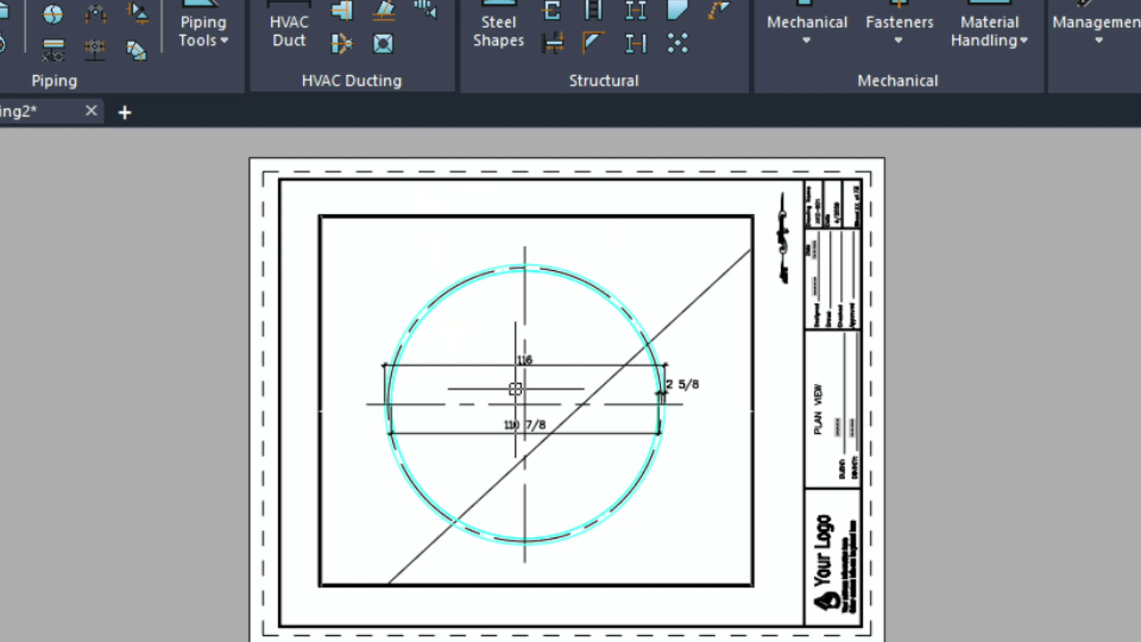